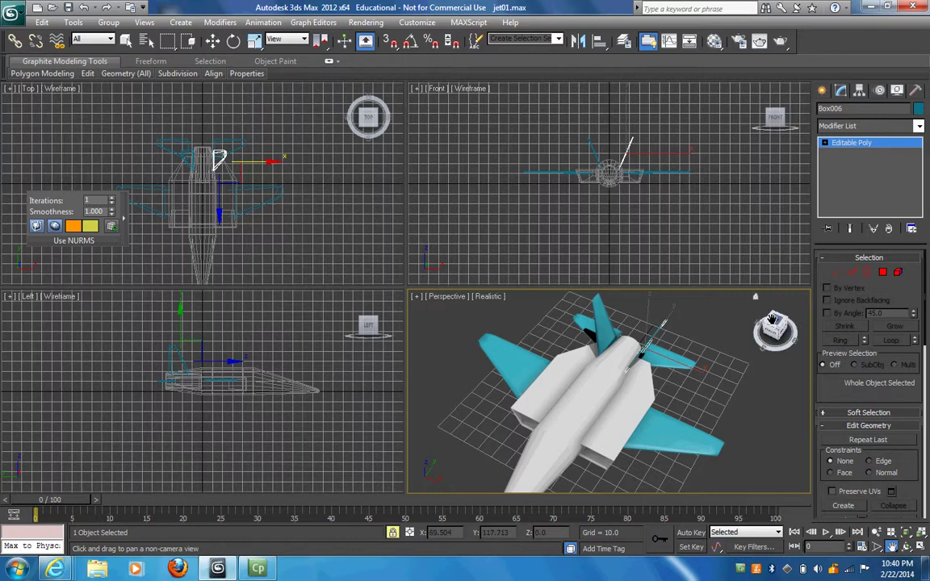
Unfreeze all the frozen parts of the jet in the enlarged perspective view
key("alt+w")
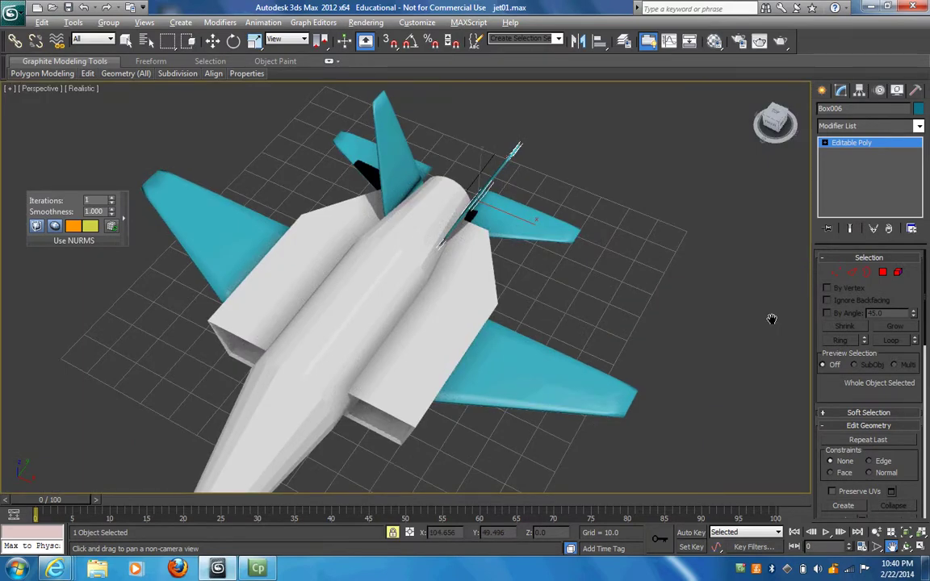
left_click_drag(610, 328, 618, 312)
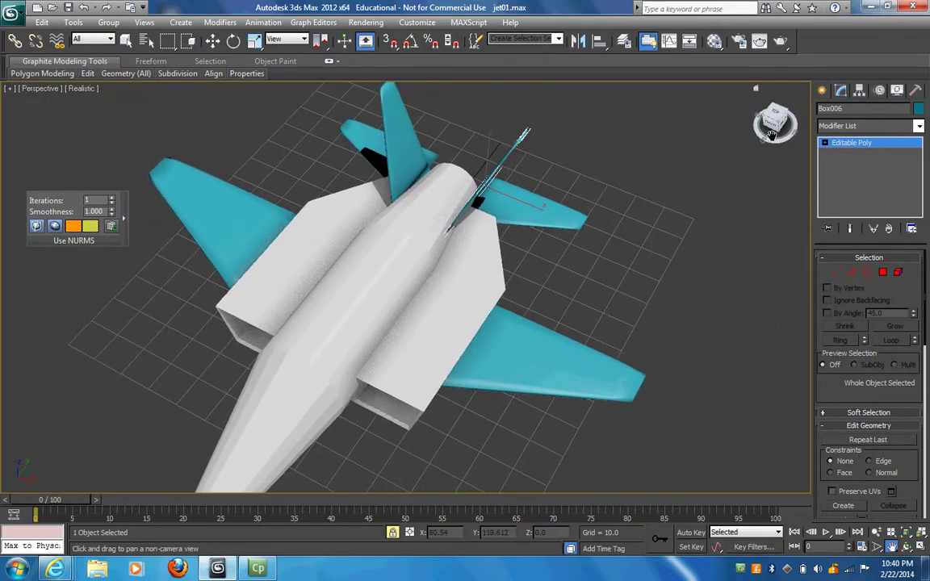
left_click_drag(785, 122, 700, 108)
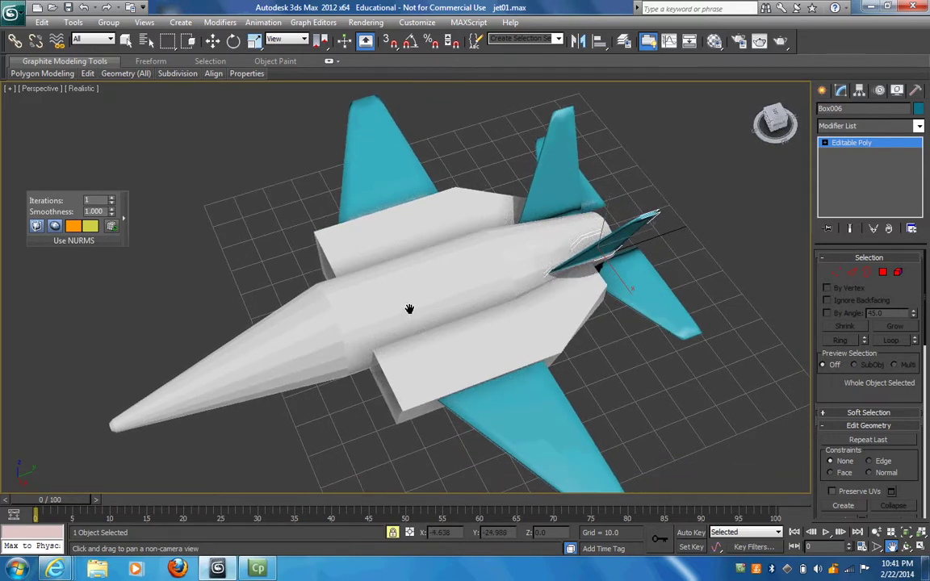
key("w")
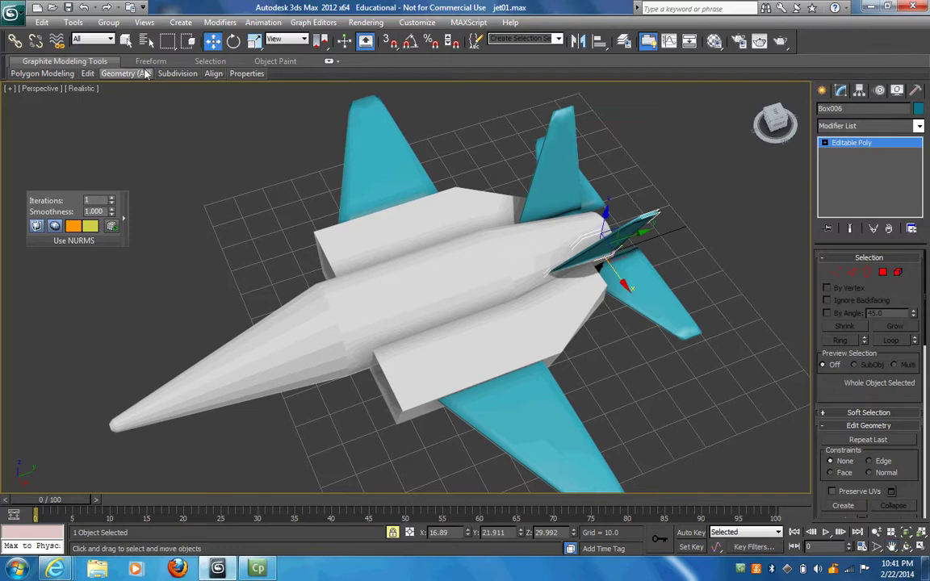
left_click(126, 41)
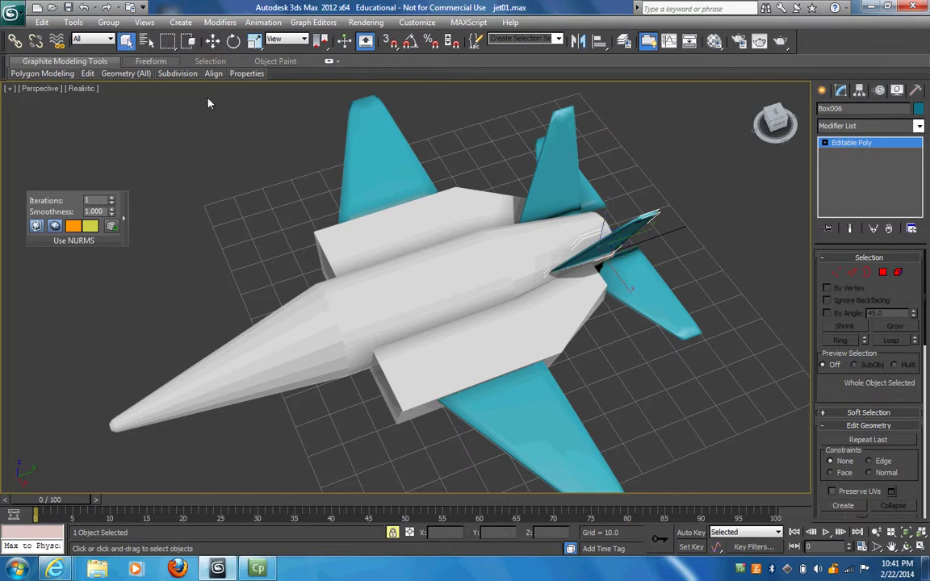
right_click(404, 281)
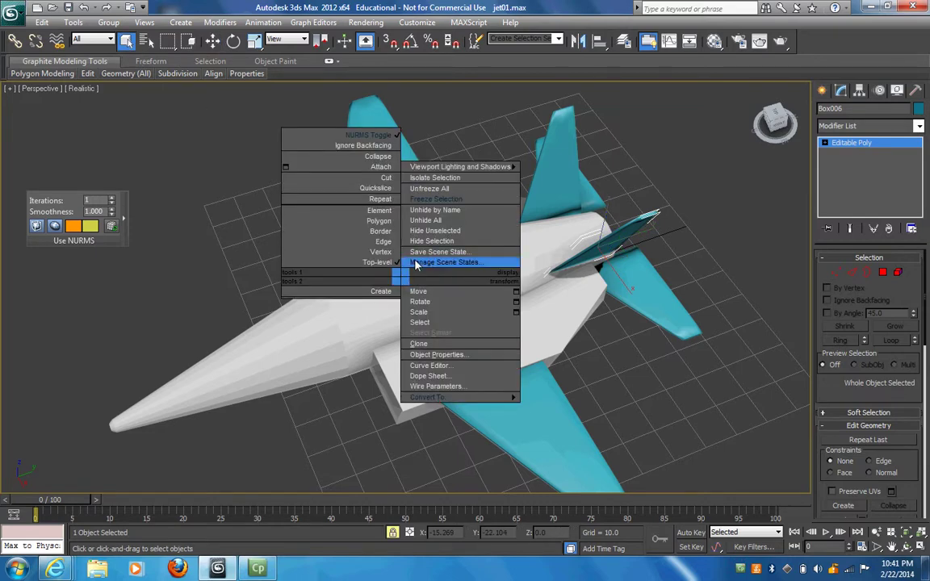
left_click(429, 188)
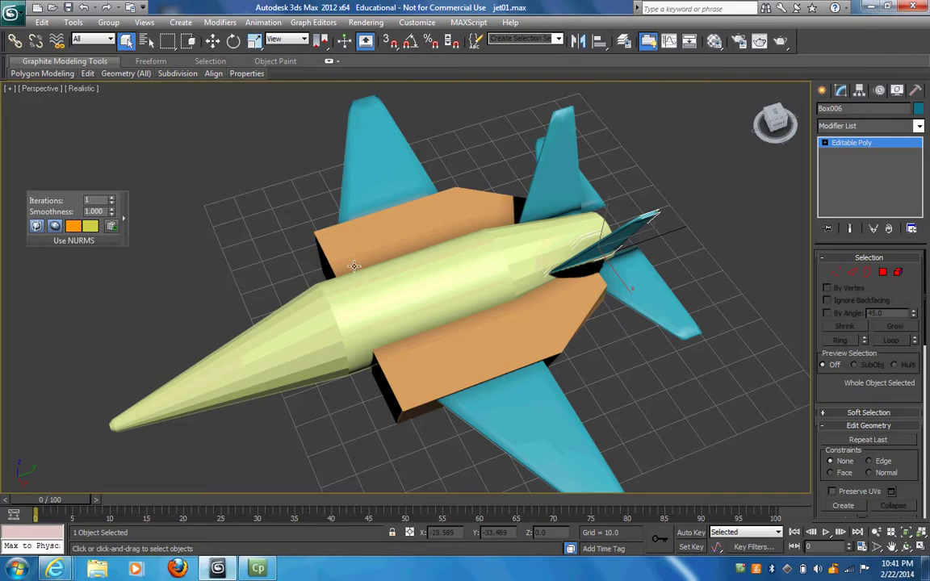
Stretch the whole fuselage lengthwise along its Y axis and move it toward the tail to about Y 22
left_click(364, 301)
key("4")
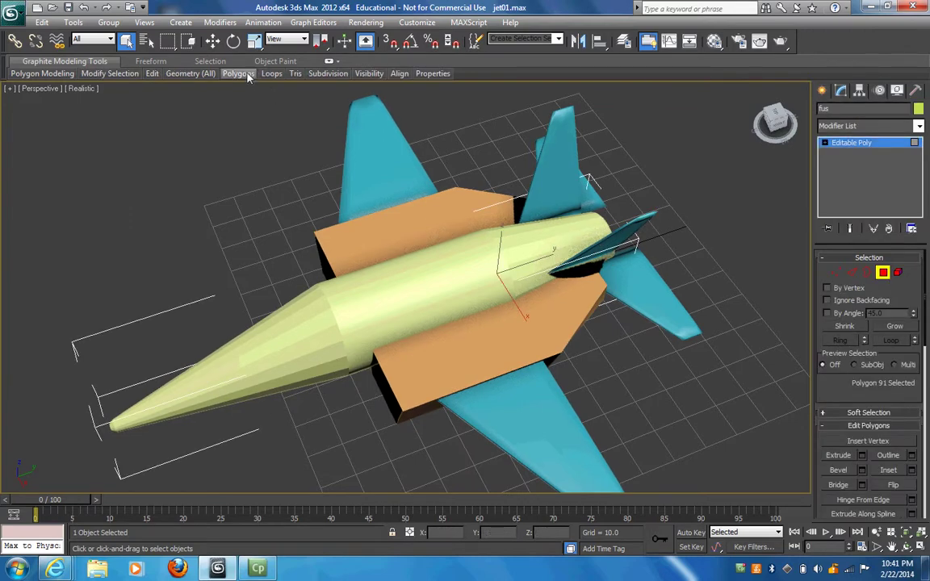
left_click(255, 42)
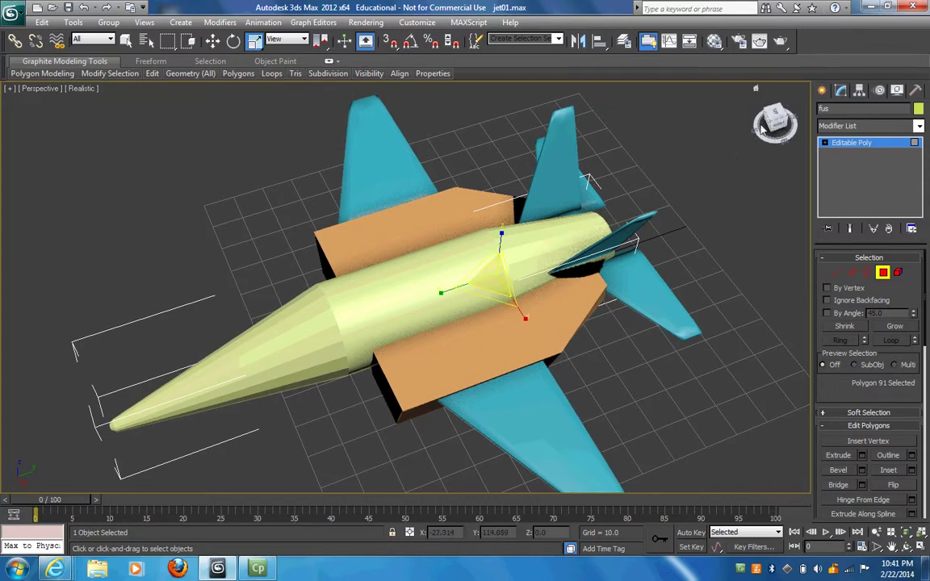
left_click_drag(778, 120, 778, 144)
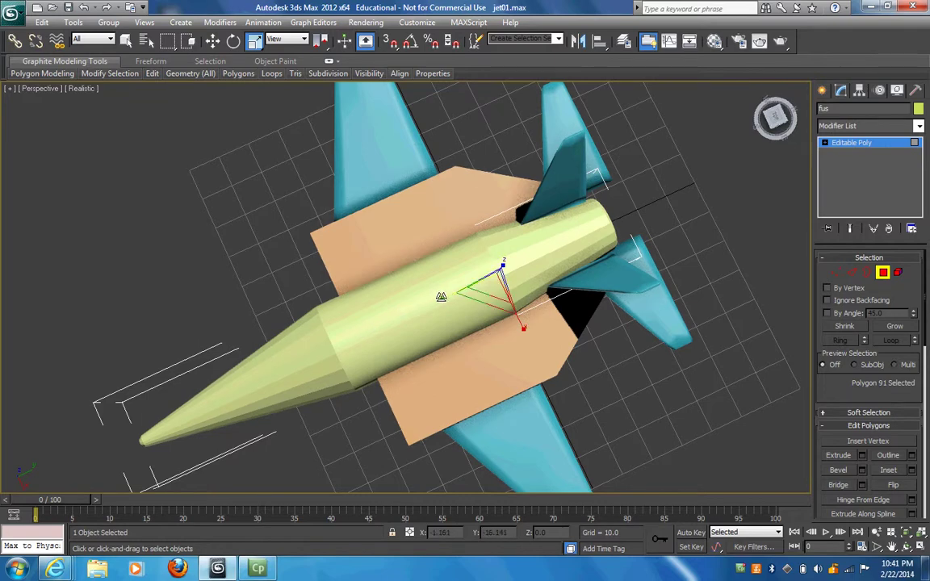
left_click_drag(440, 296, 418, 313)
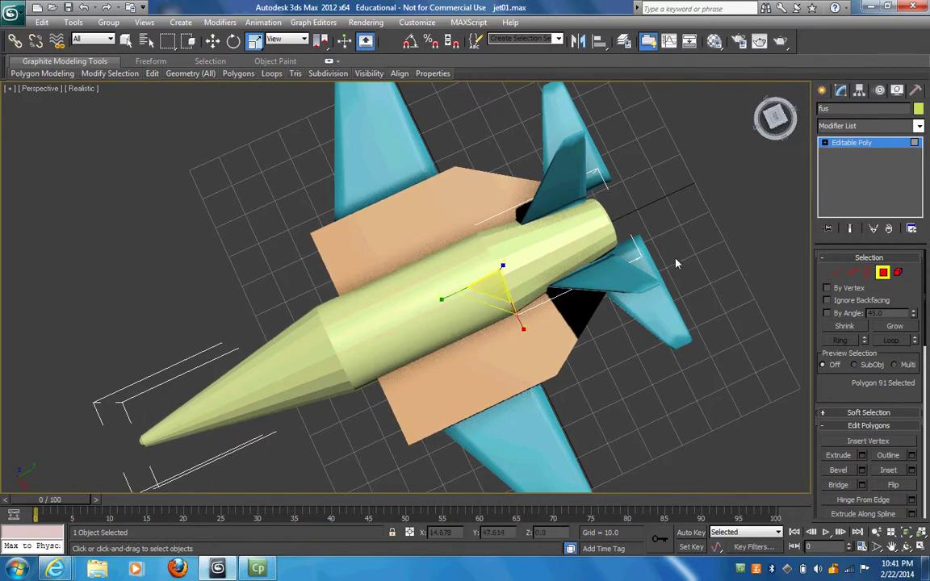
left_click(883, 272)
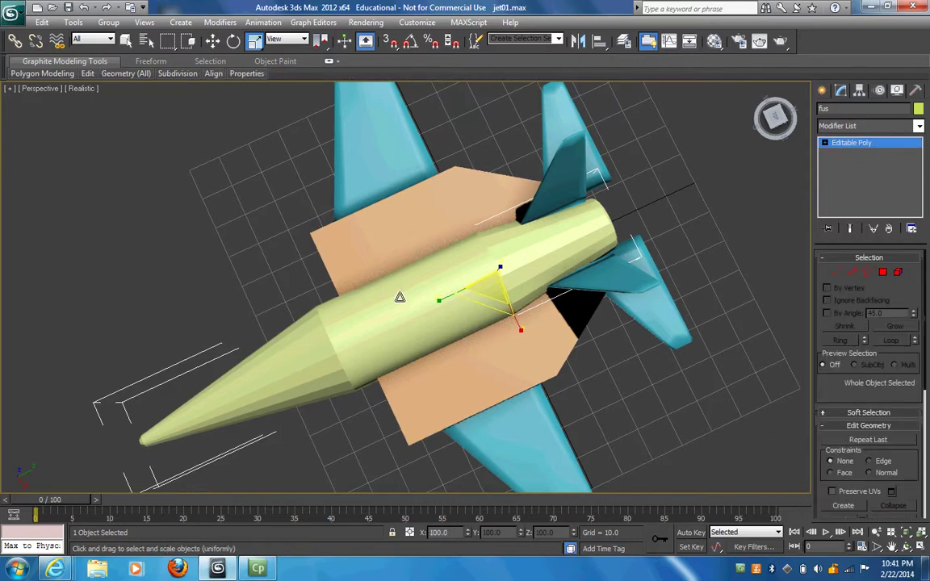
left_click_drag(439, 302, 421, 303)
left_click(212, 42)
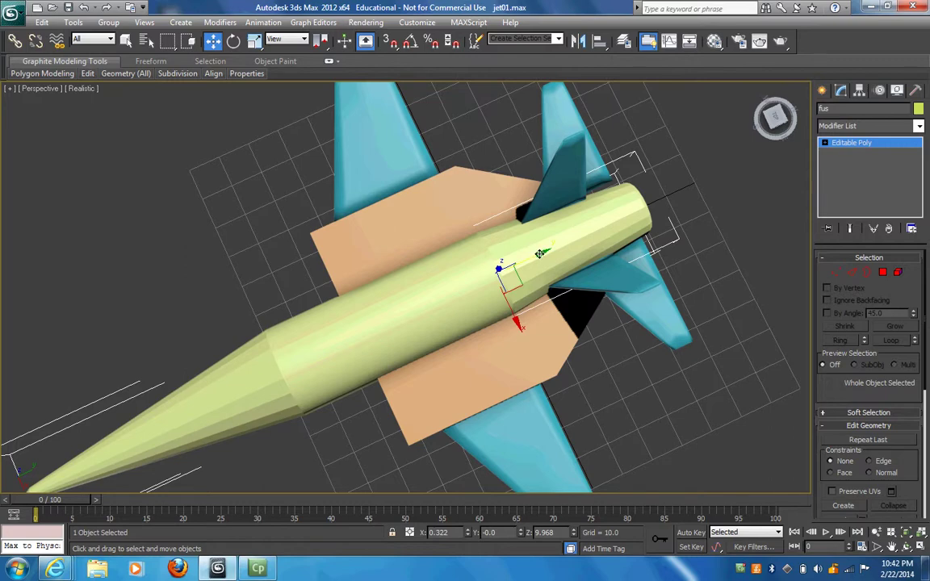
left_click_drag(539, 253, 601, 211)
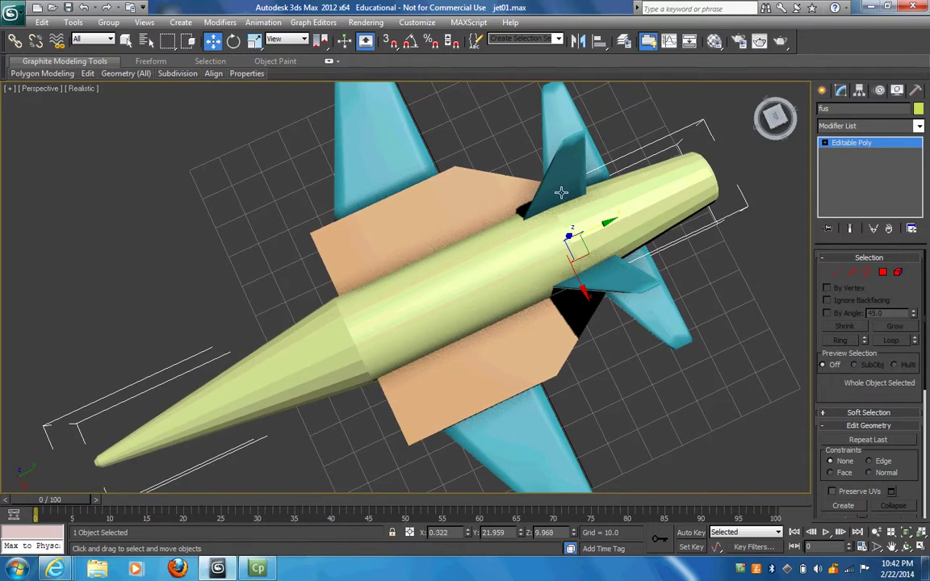
Select the two horizontal tail wings and two tail fins together and move them along Y to the fuselage's rear end
left_click(560, 116)
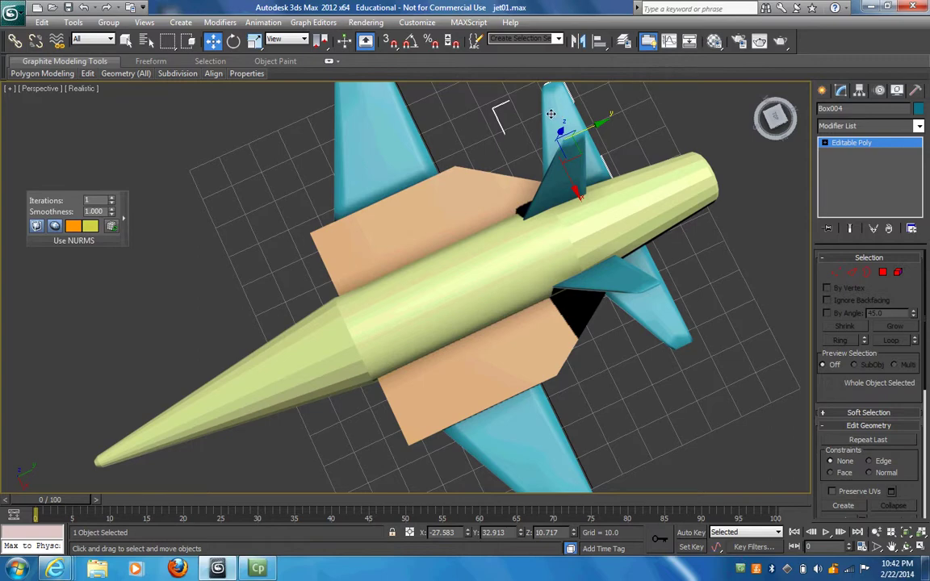
left_click(545, 197, "ctrl")
left_click(583, 279, "ctrl")
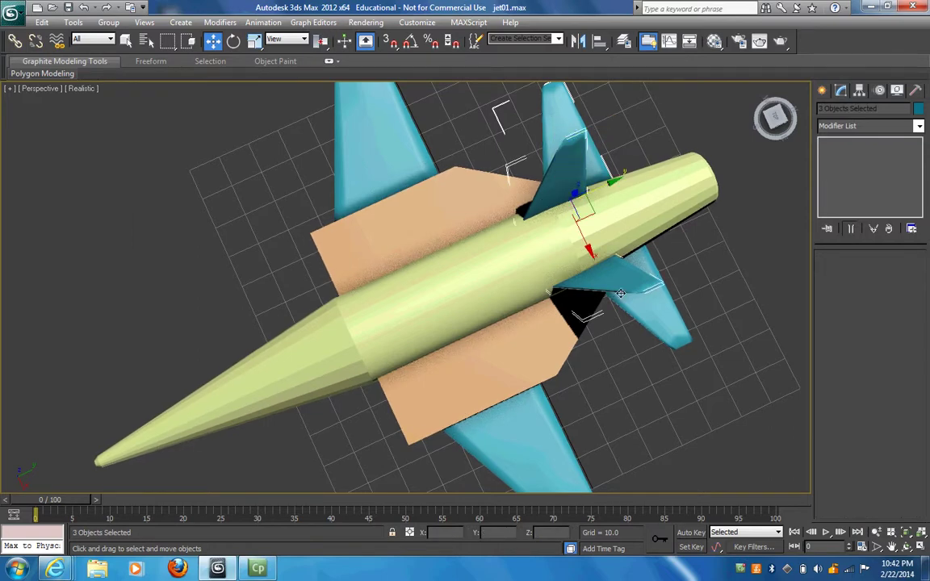
left_click(589, 281, "ctrl")
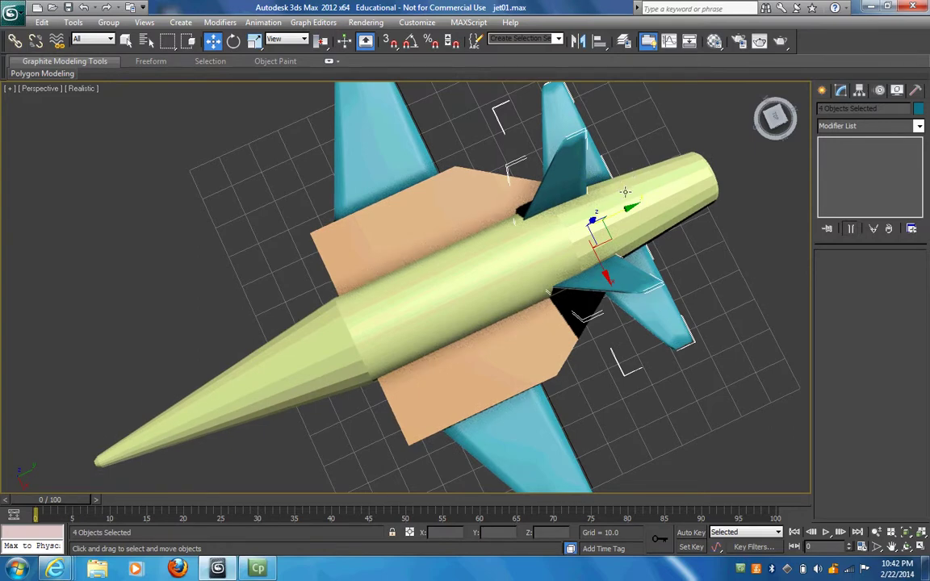
left_click_drag(627, 209, 715, 135)
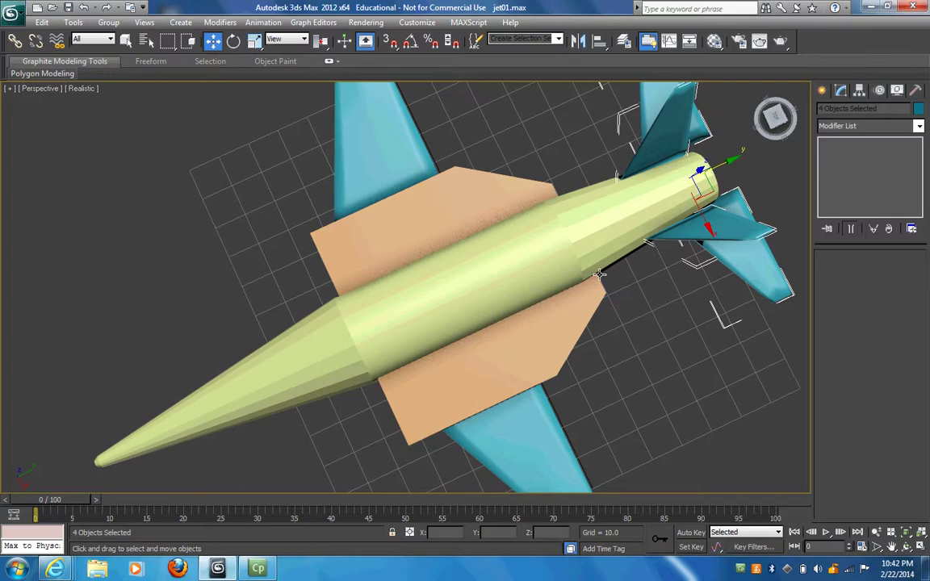
Lengthen the engine object along its Y axis to about 129 percent
left_click(543, 355)
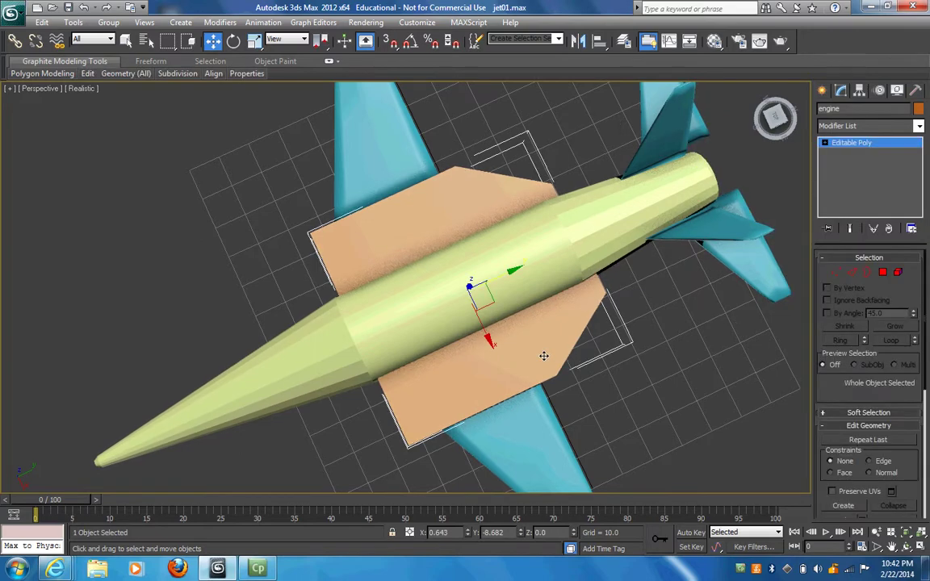
left_click(255, 42)
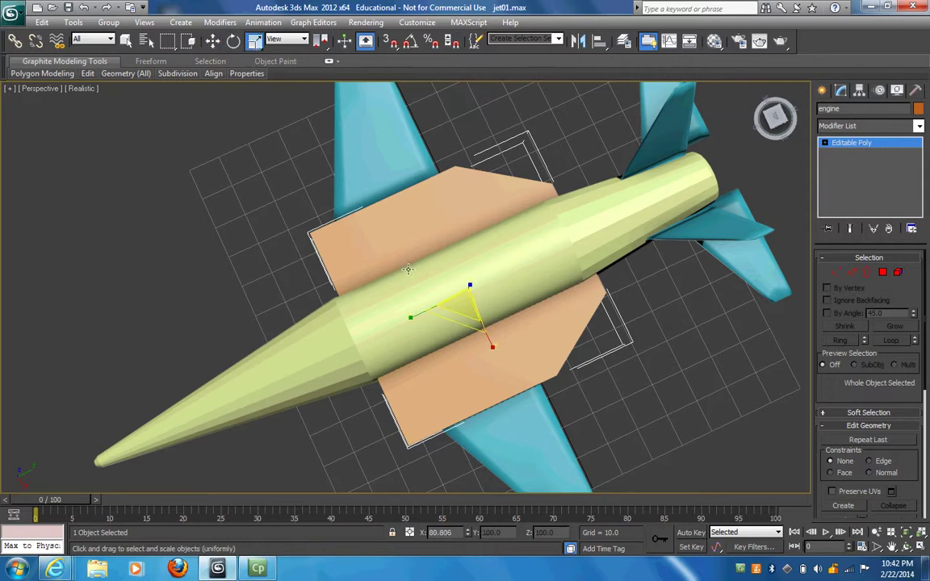
key("r")
left_click_drag(369, 285, 394, 317)
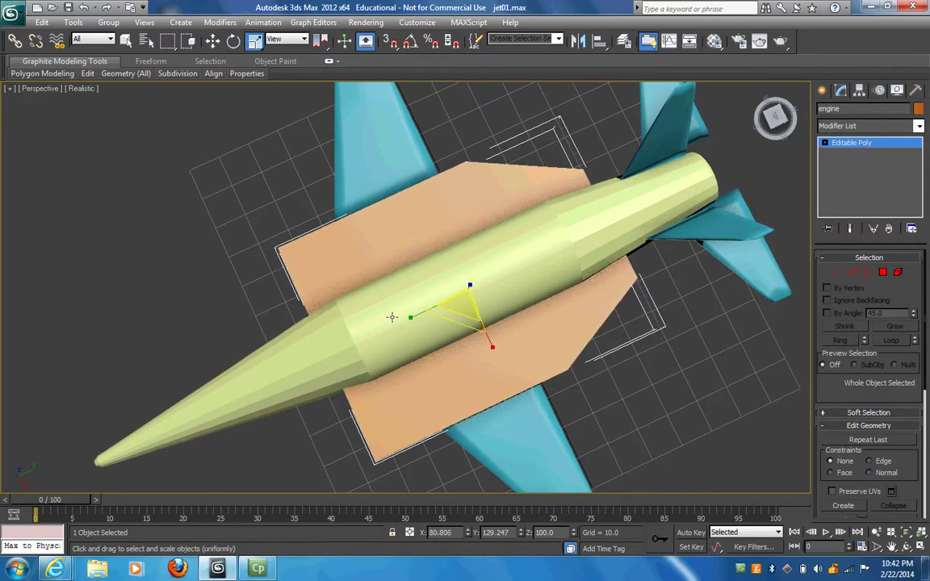
Move the engine object toward the tail to about Y 2.2 and narrow it slightly along X
left_click(214, 45)
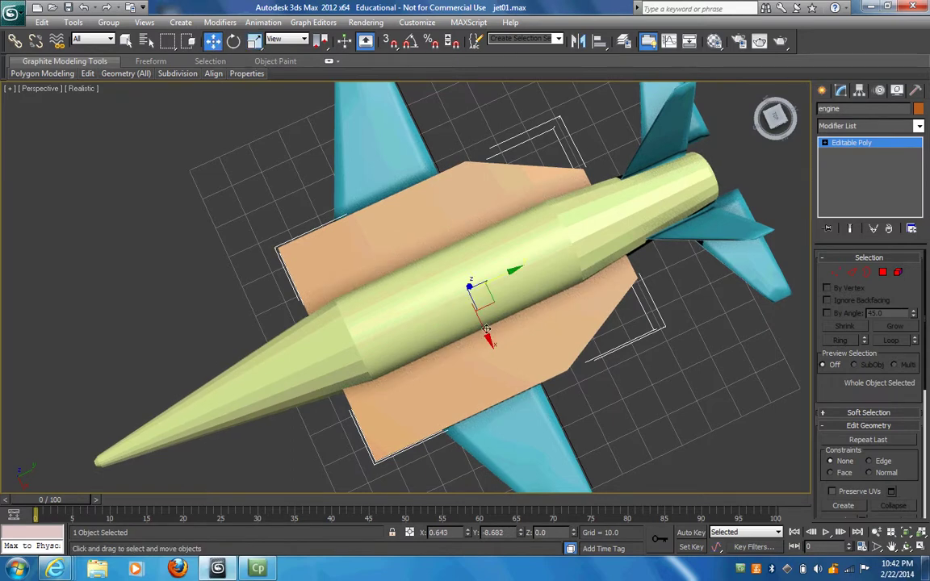
left_click_drag(512, 271, 543, 254)
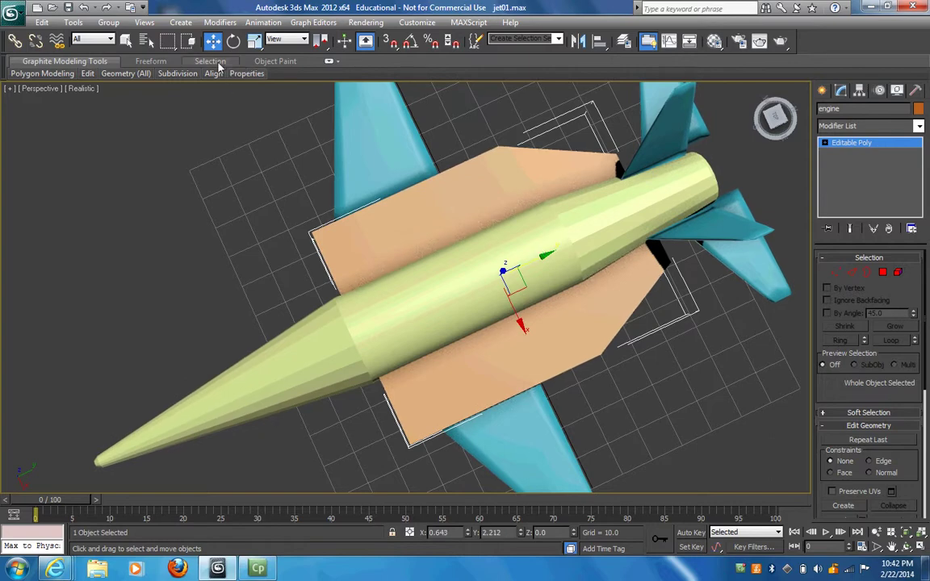
left_click(254, 40)
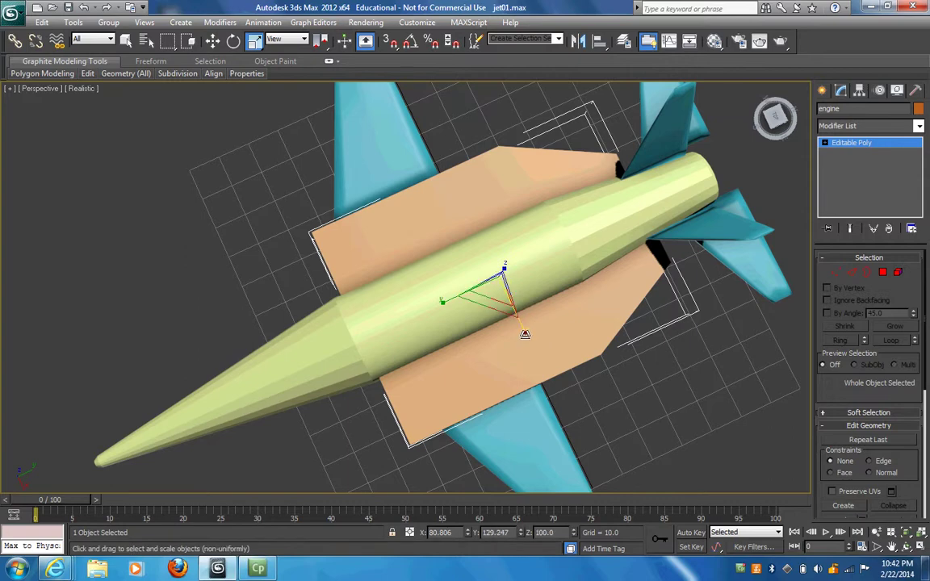
left_click_drag(525, 334, 522, 330)
Move both main wings inward along X against the engine sides, Box001 by about 6 units and Box002 to about X 51.5
left_click(352, 169)
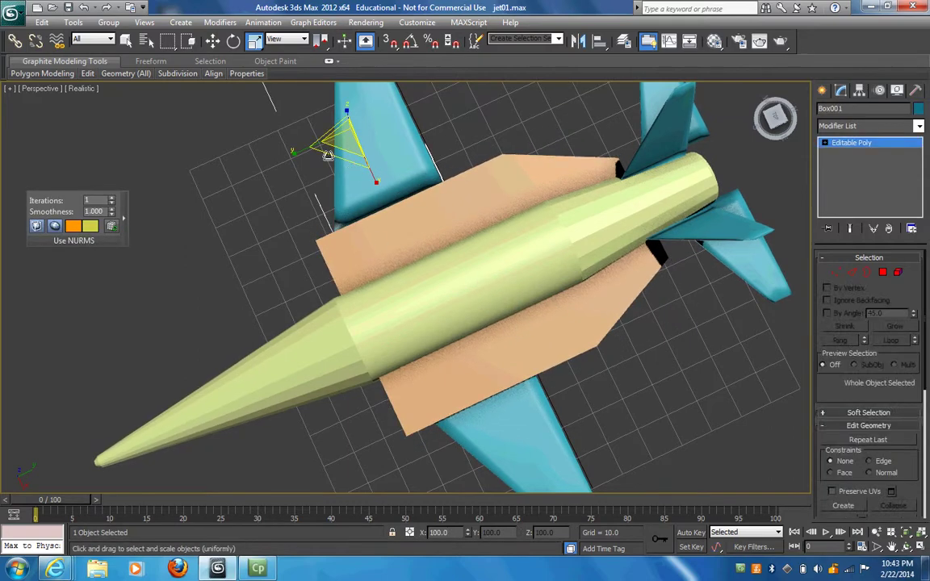
left_click(212, 42)
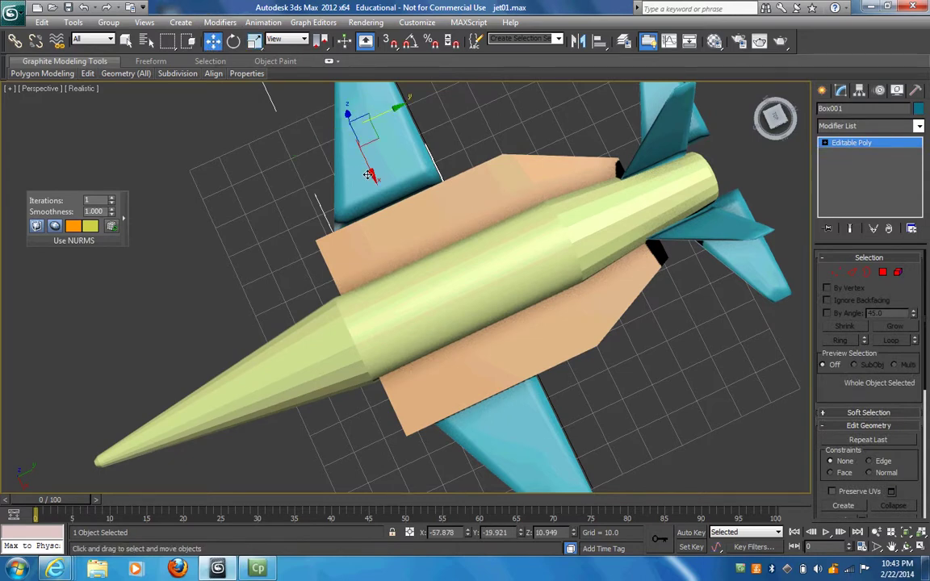
left_click_drag(371, 176, 381, 193)
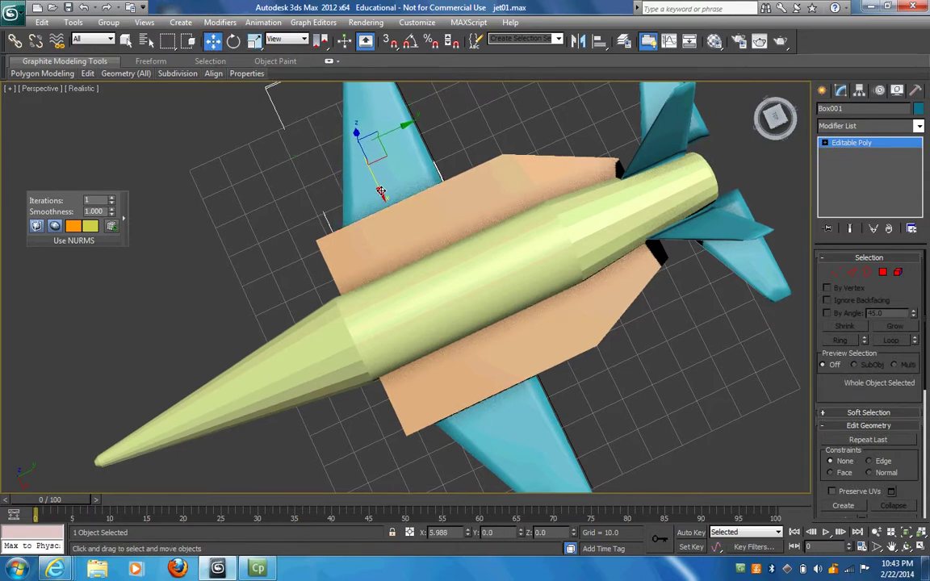
left_click(513, 428)
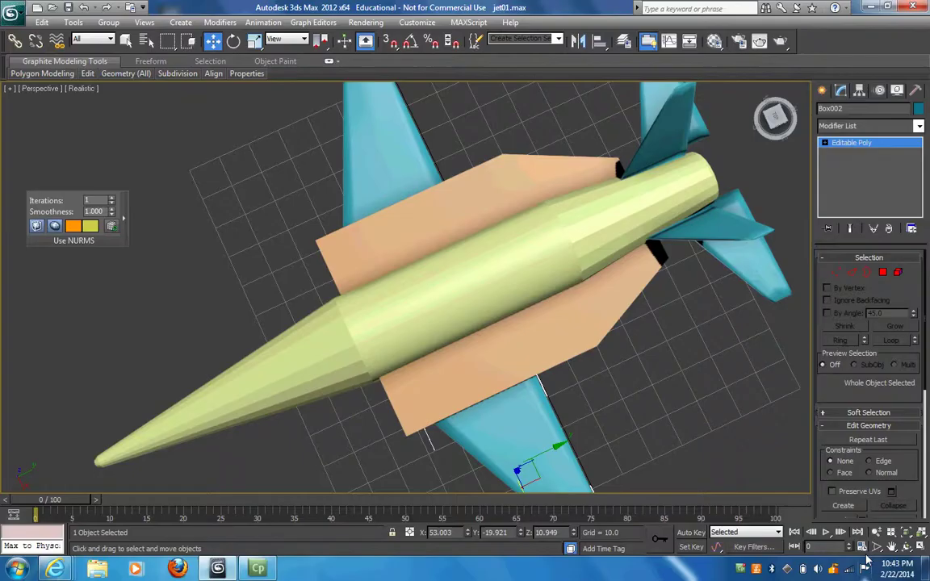
left_click(892, 547)
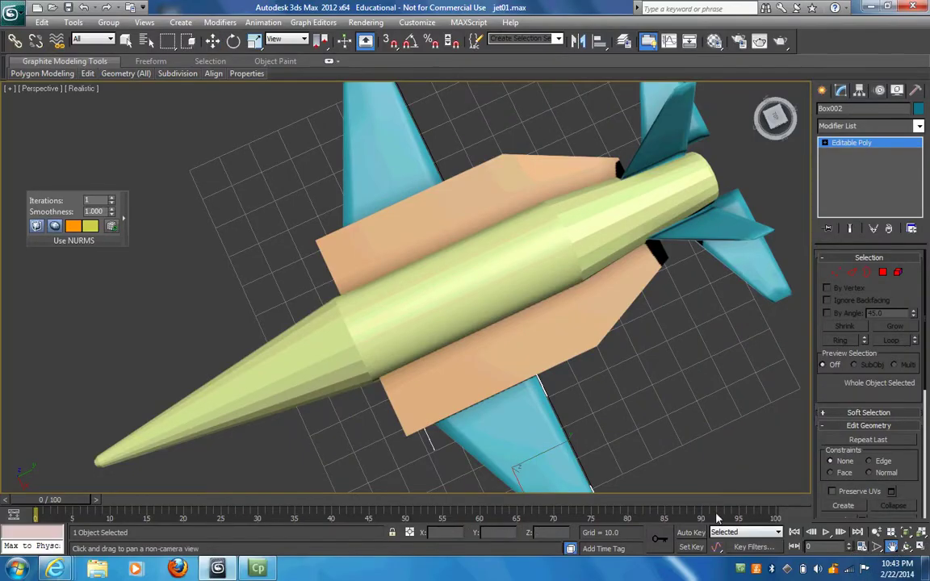
left_click_drag(649, 465, 604, 389)
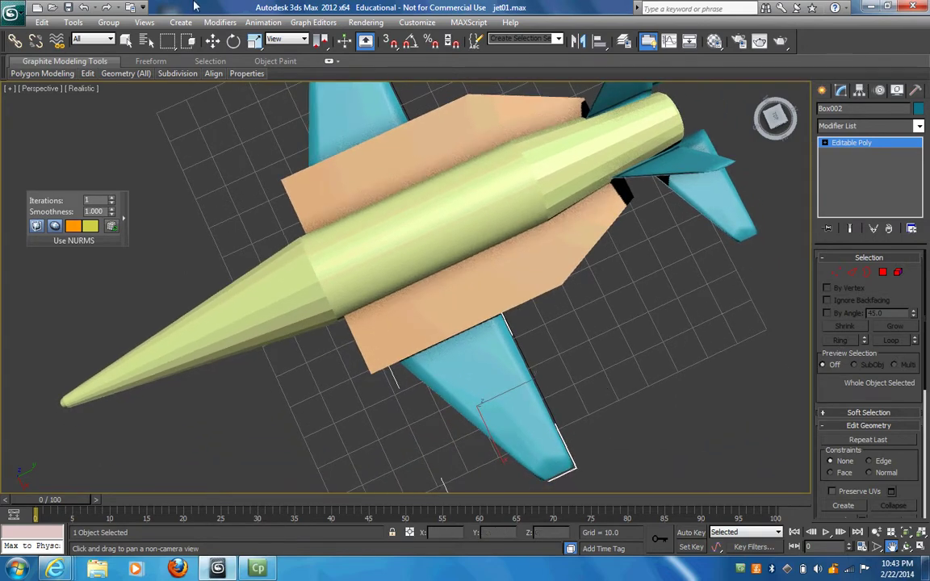
left_click(212, 40)
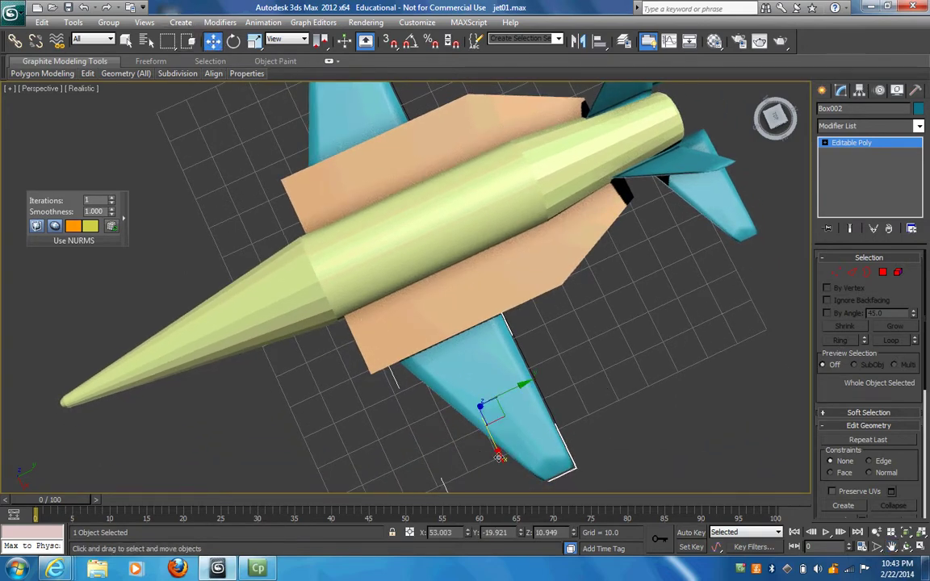
left_click_drag(500, 457, 494, 452)
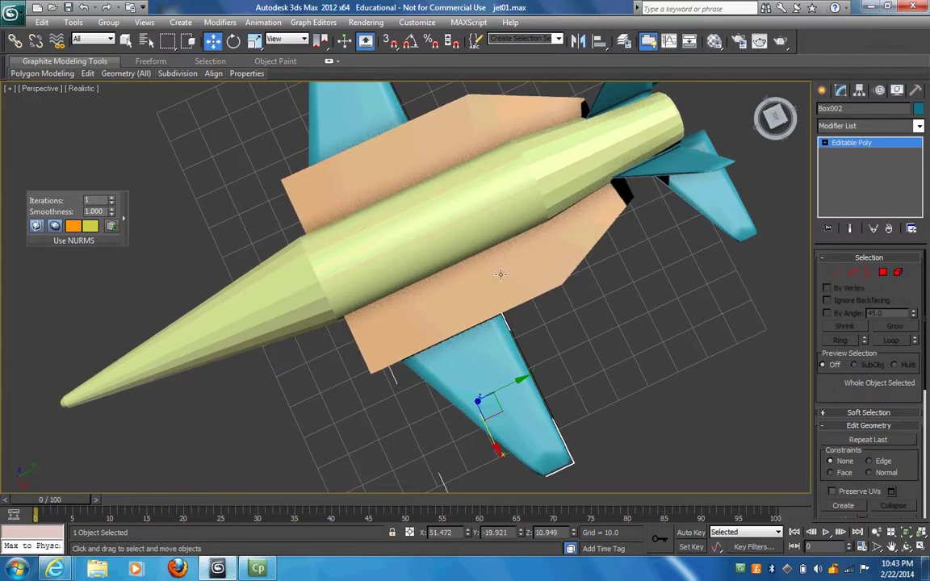
Create a capsule (Extended Primitives) above the fuselage in the Front view, about 7.8 in radius and 27.8 in overall height
left_click_drag(774, 119, 699, 108)
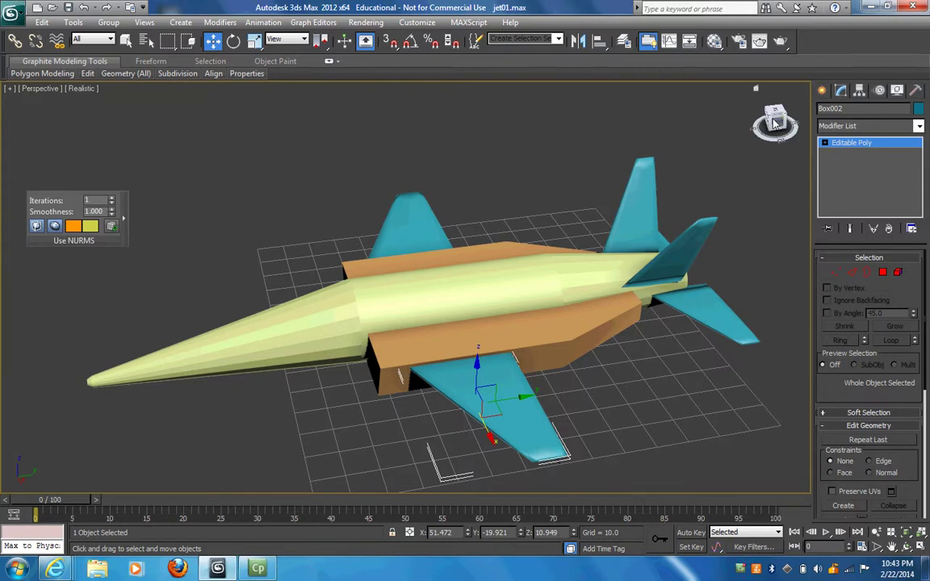
key("alt")
key("alt+w")
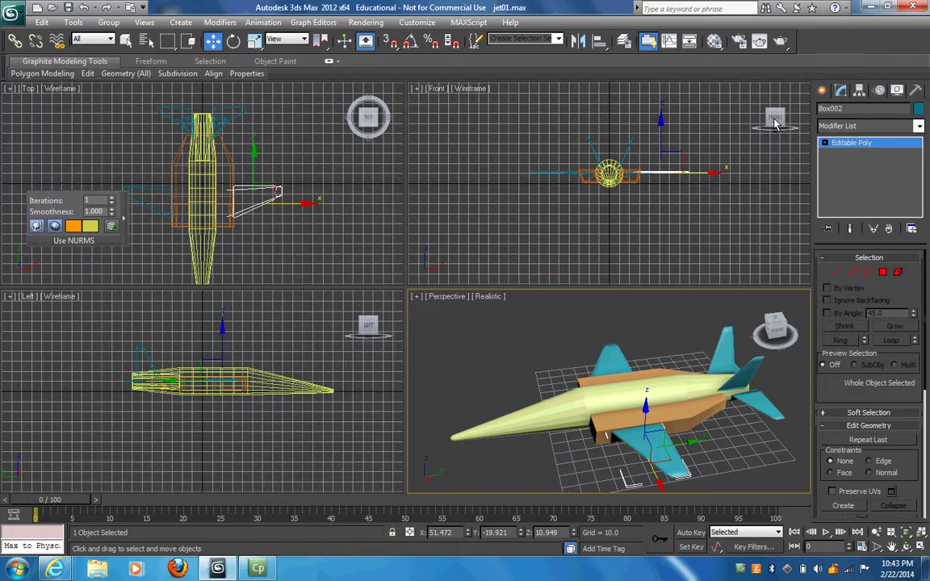
left_click(822, 89)
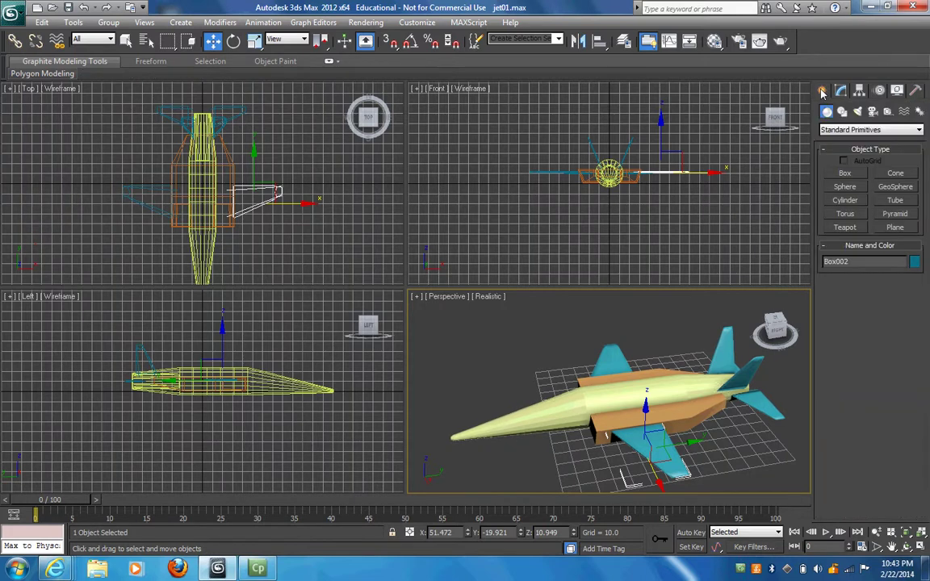
left_click(919, 131)
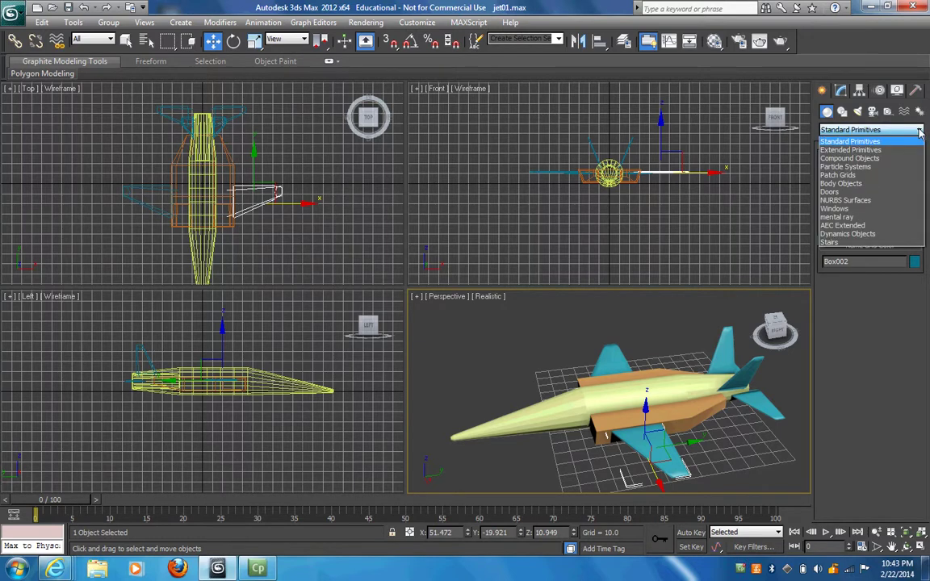
left_click(888, 148)
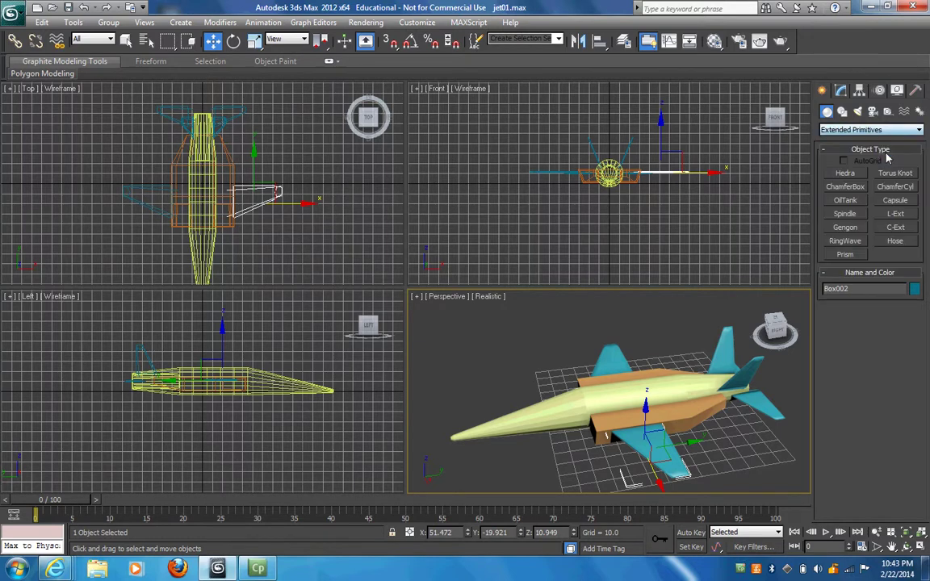
left_click(895, 201)
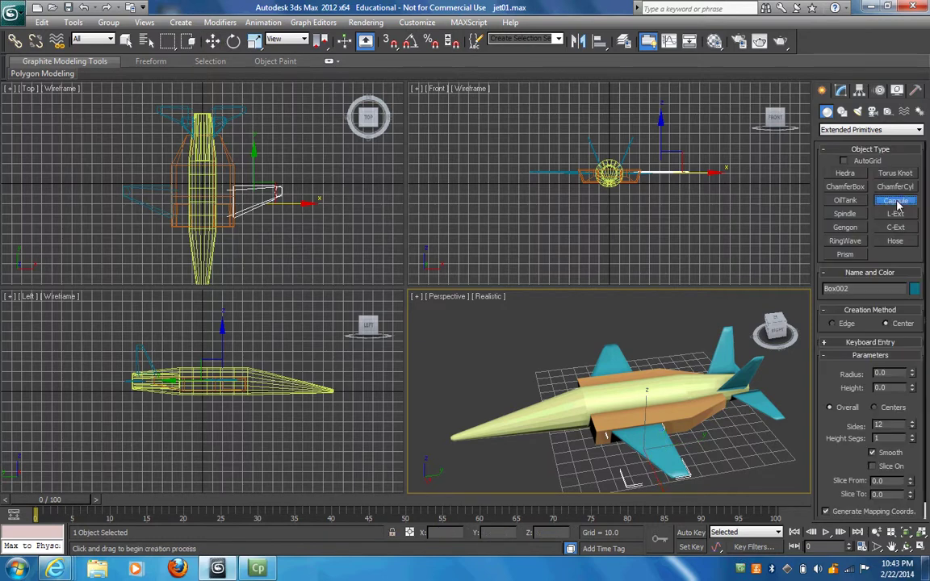
left_click(608, 151)
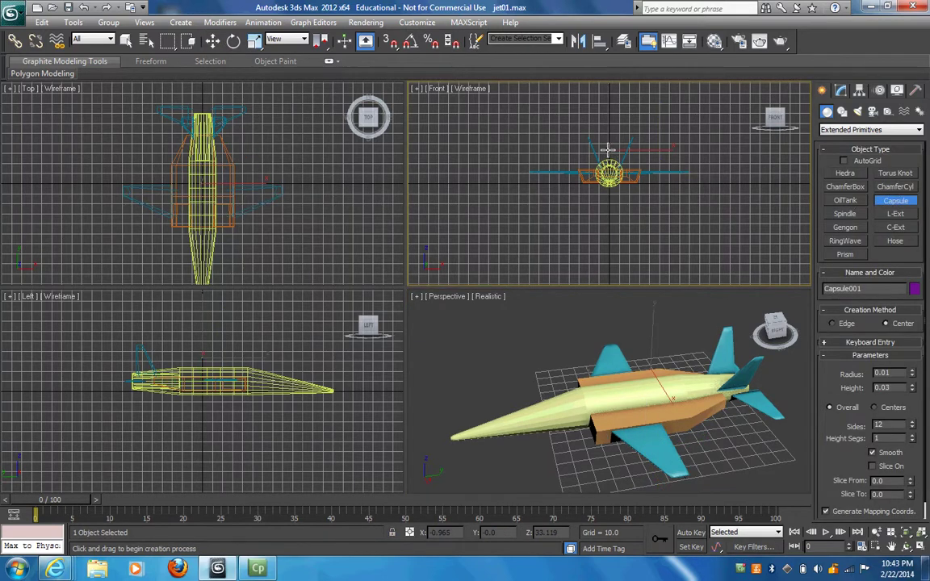
left_click_drag(608, 150, 611, 154)
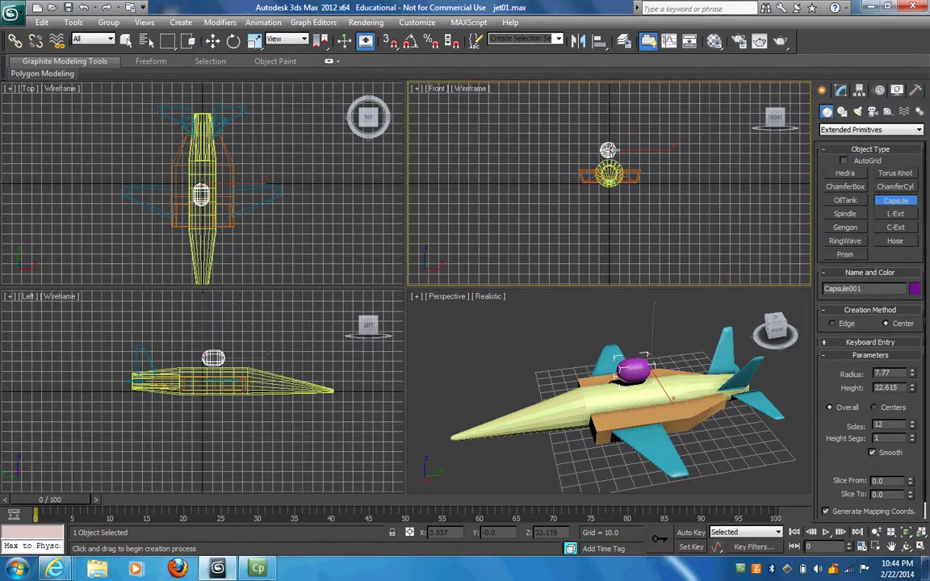
left_click(610, 147)
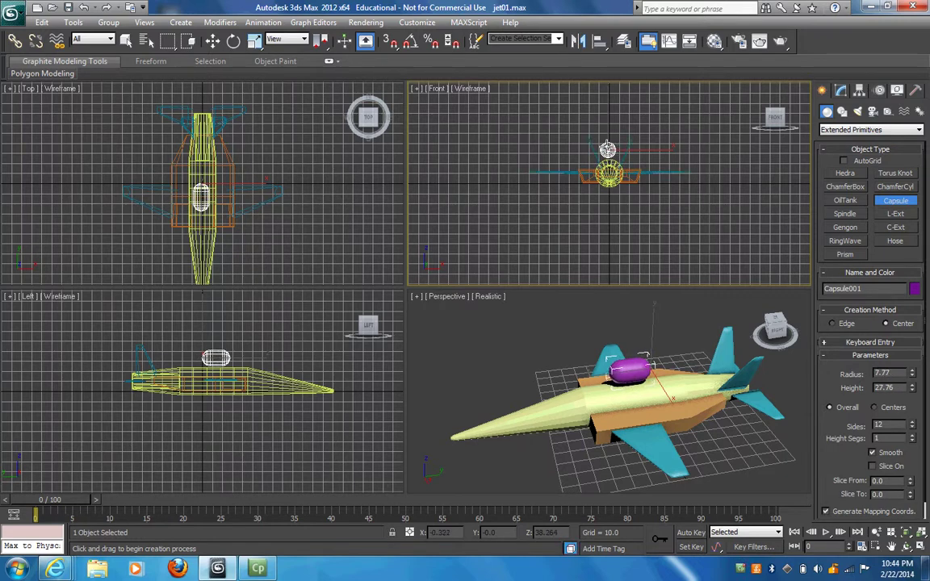
Lock the selection on the capsule, centre it over the fuselage at about X 0.3 and move it toward the nose to about Y -47.2
left_click(213, 42)
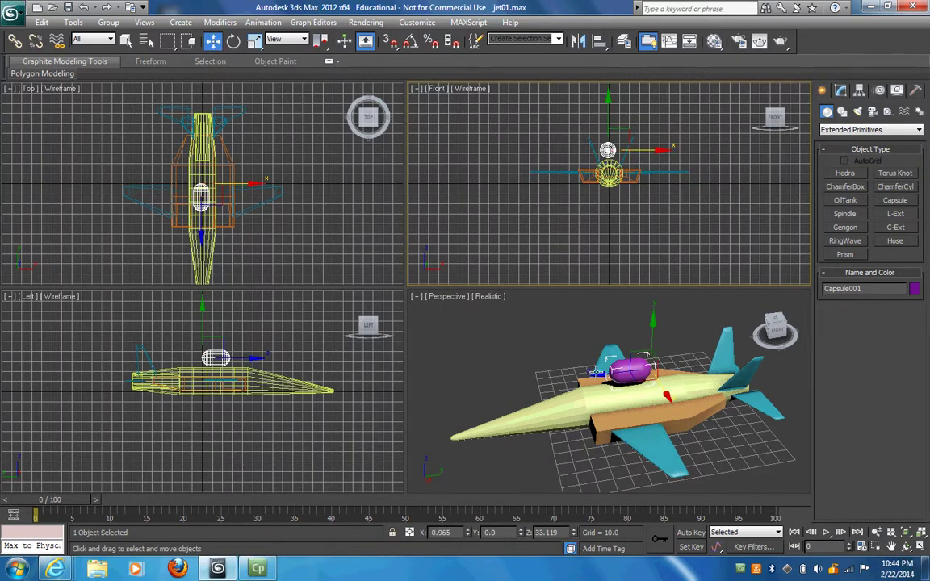
left_click_drag(597, 372, 585, 380)
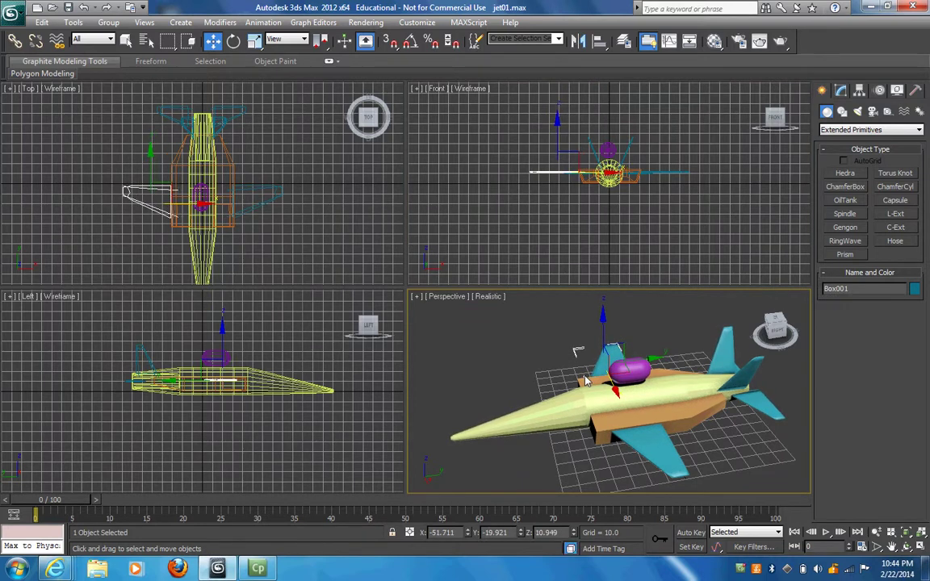
left_click(639, 371)
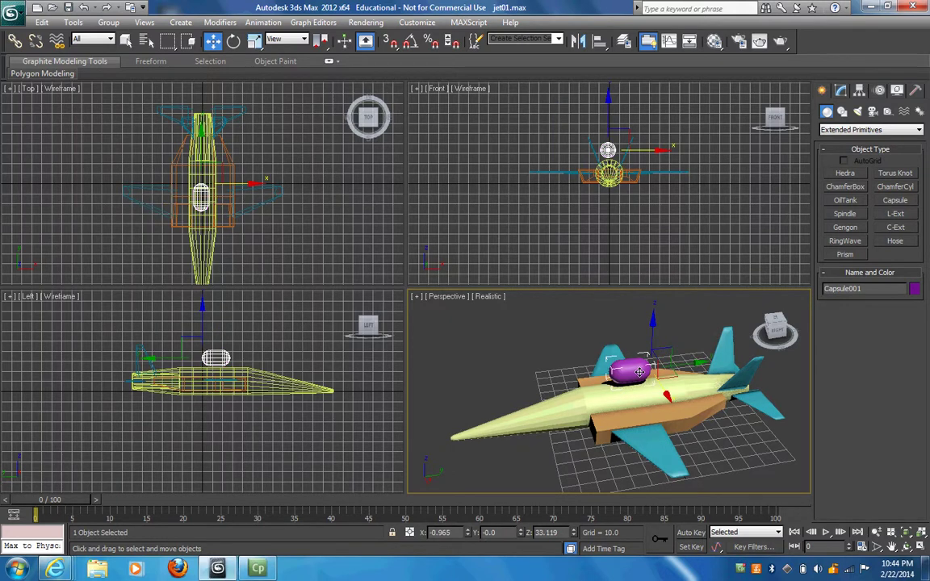
left_click(393, 533)
left_click_drag(698, 363, 635, 385)
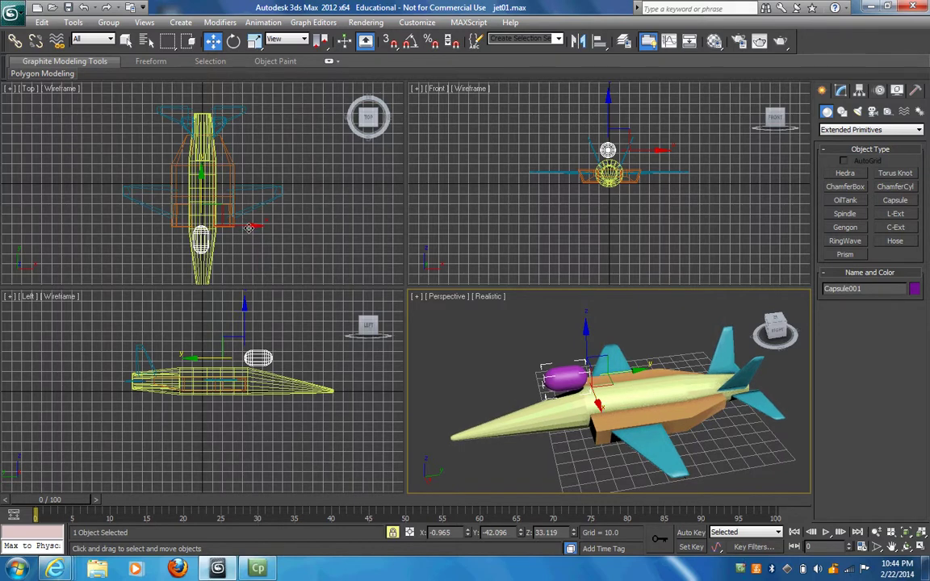
left_click_drag(248, 227, 251, 226)
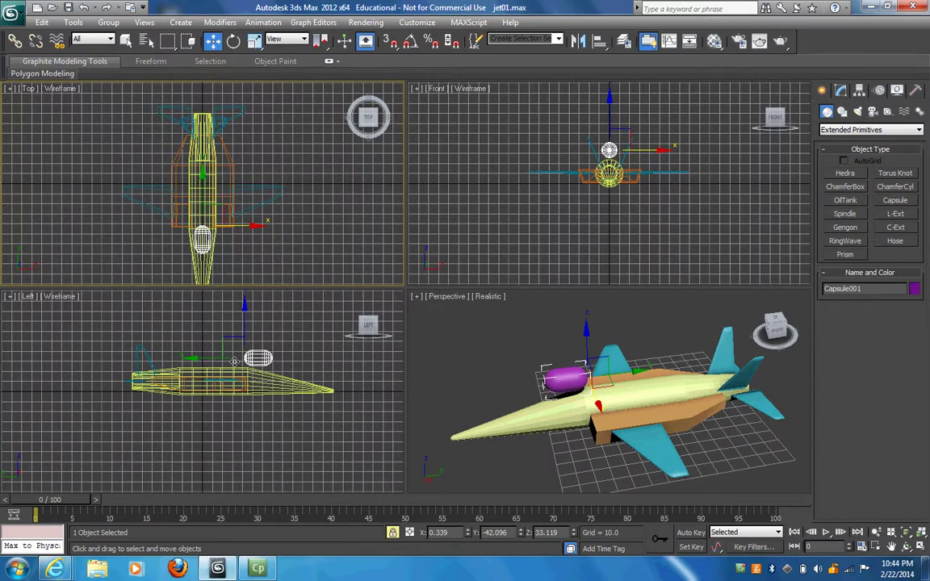
right_click(194, 359)
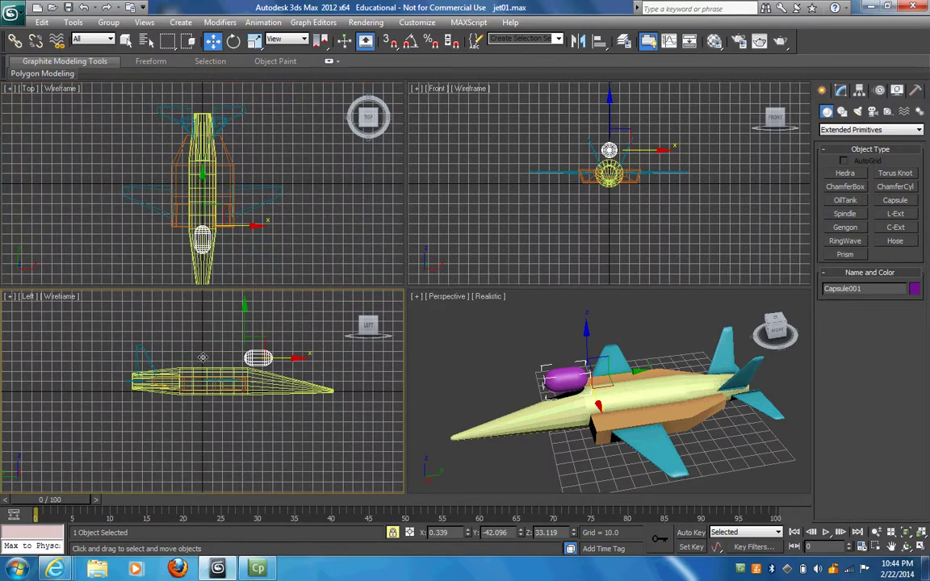
left_click_drag(298, 358, 304, 358)
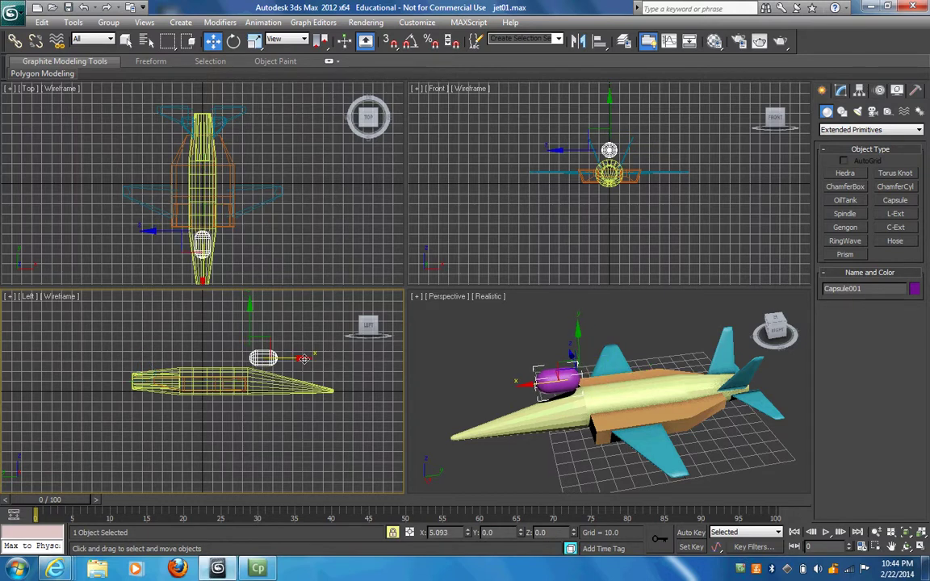
Tilt the capsule along the nose slope to about 105 degrees in X and lower it about 15.5 units into the fuselage as a cockpit
left_click(234, 42)
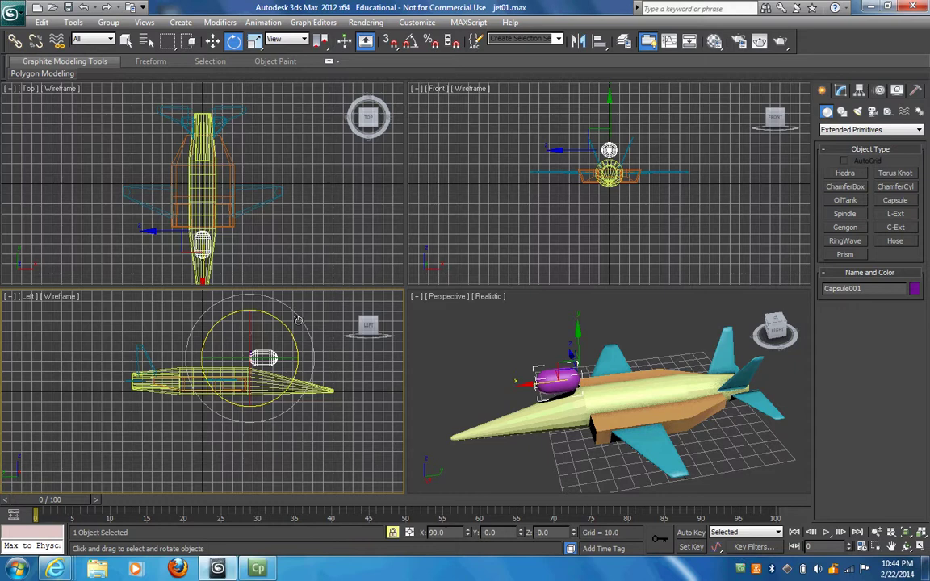
left_click_drag(298, 321, 303, 339)
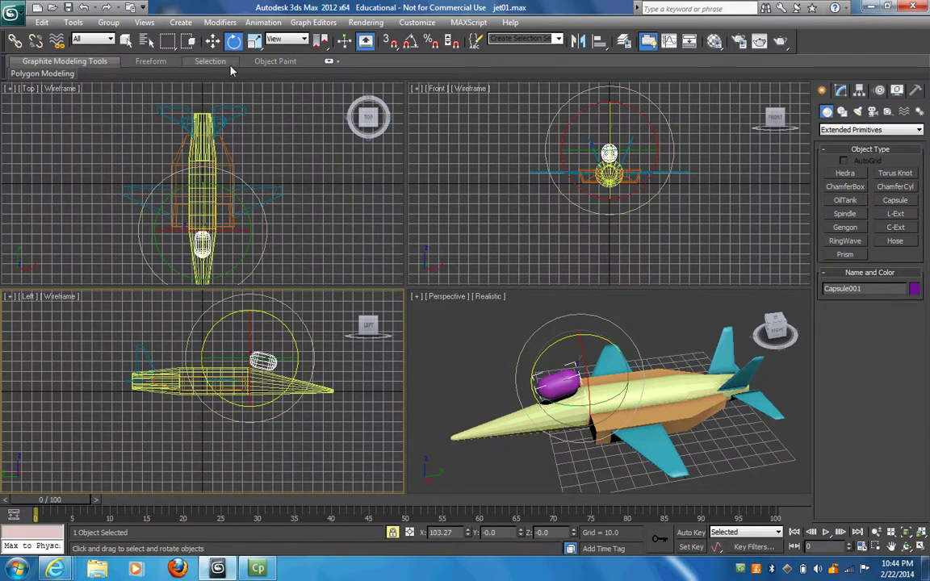
left_click(212, 41)
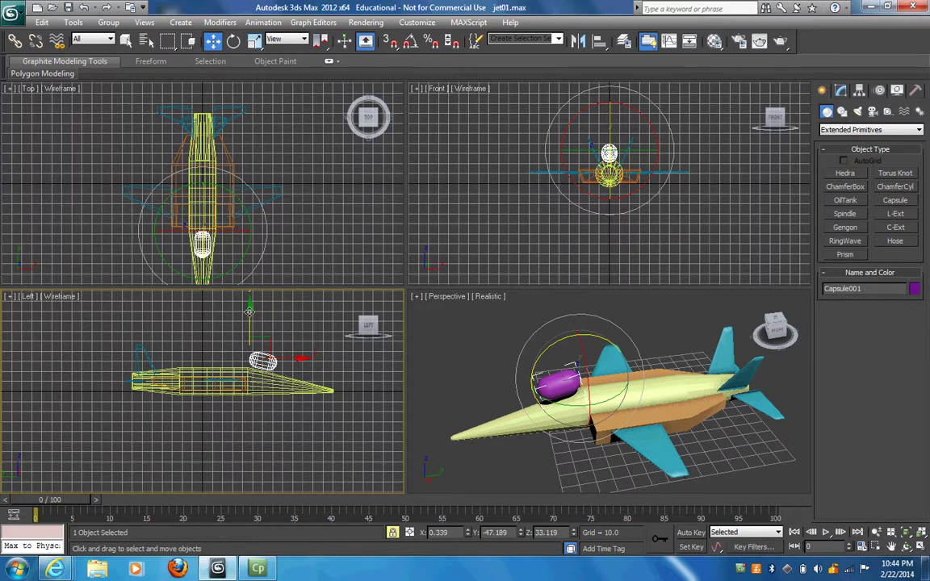
left_click_drag(249, 311, 251, 327)
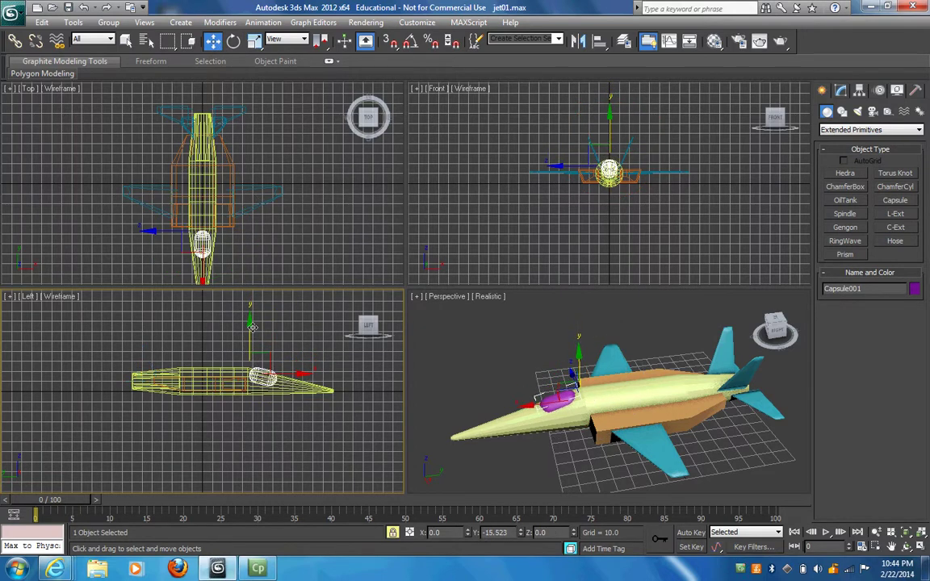
left_click(236, 46)
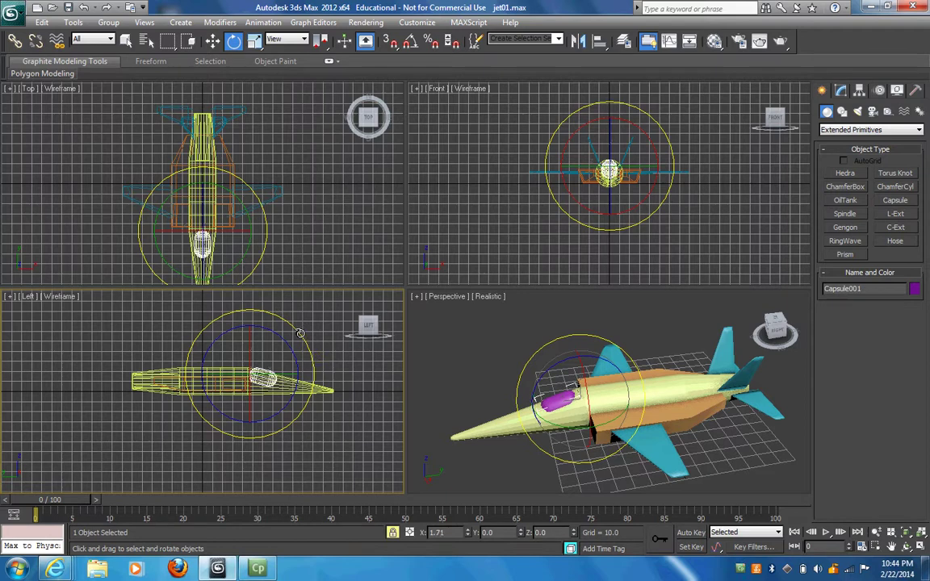
left_click_drag(299, 333, 292, 340)
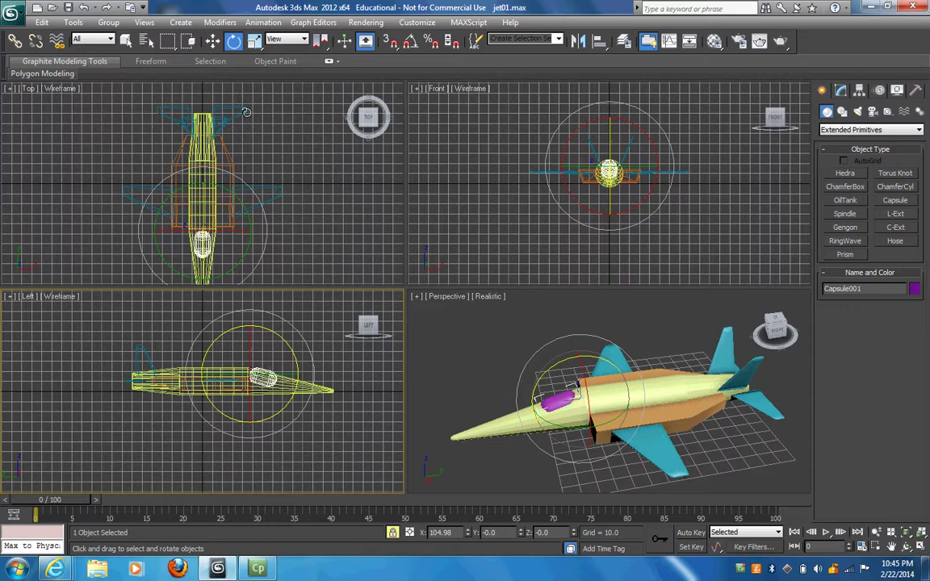
Unlock the selection, select the fuselage and smooth it with NURMS subdivision
left_click(126, 42)
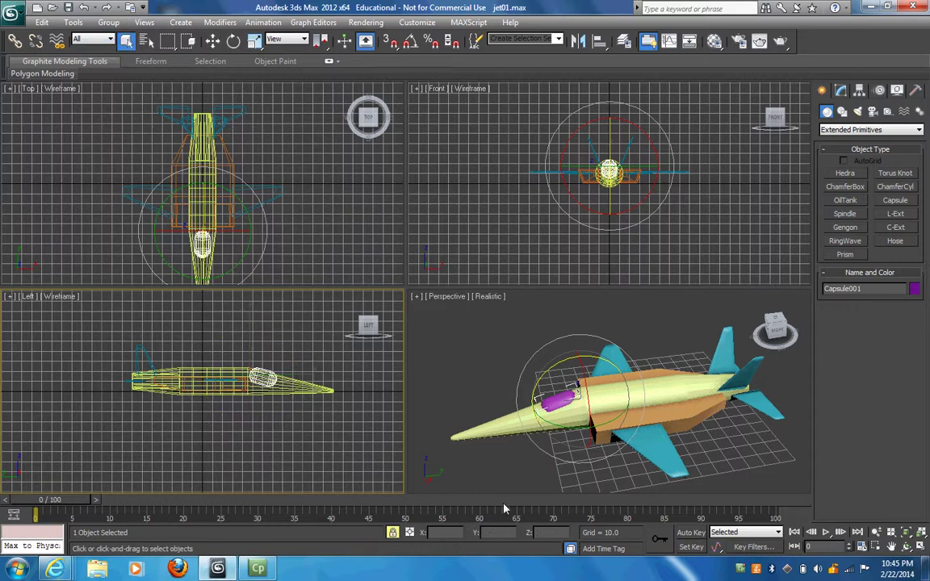
right_click(505, 425)
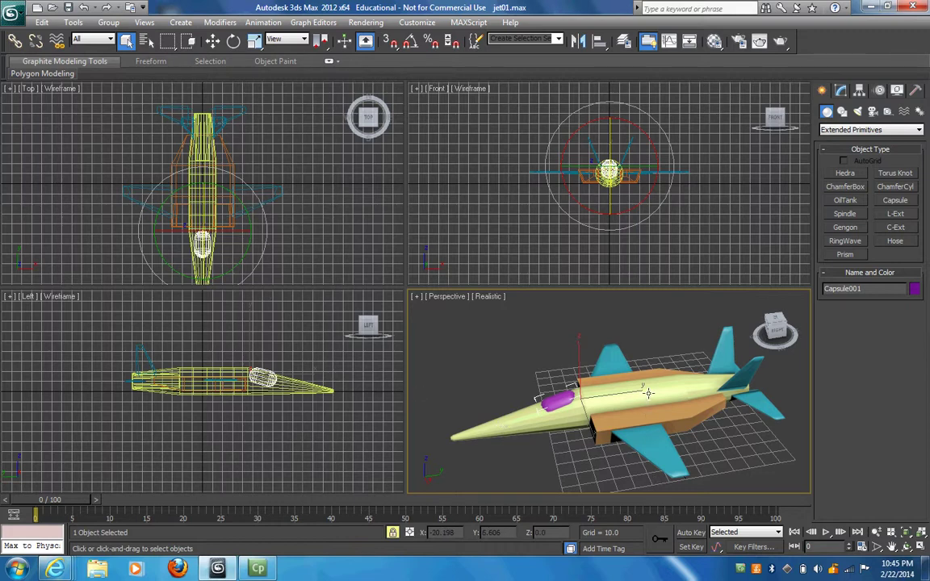
left_click(393, 534)
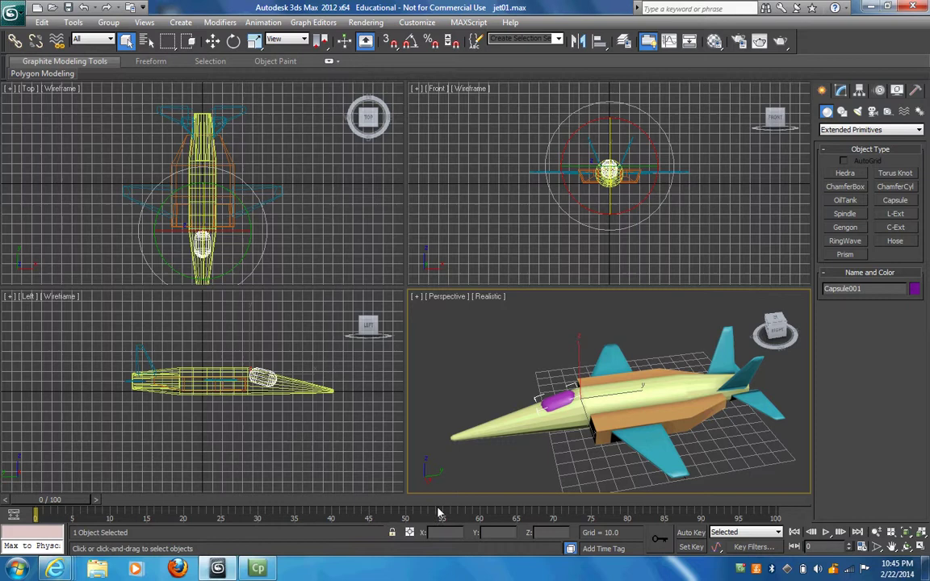
left_click(706, 383)
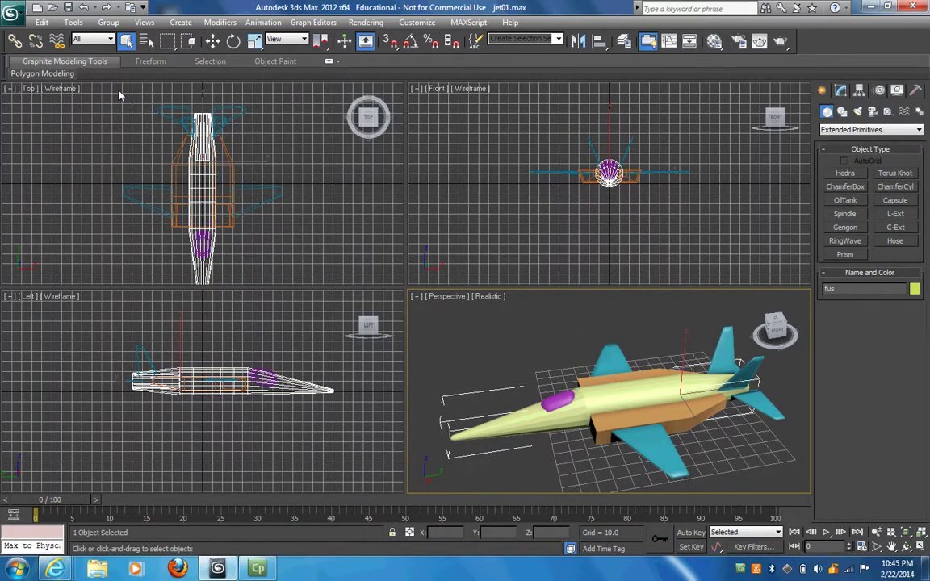
mouse_move(71, 75)
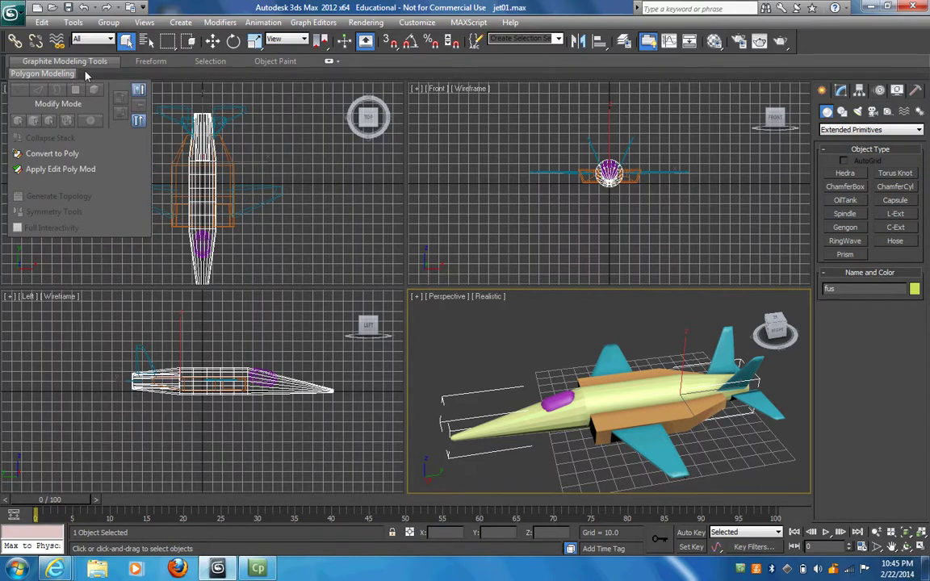
left_click(840, 91)
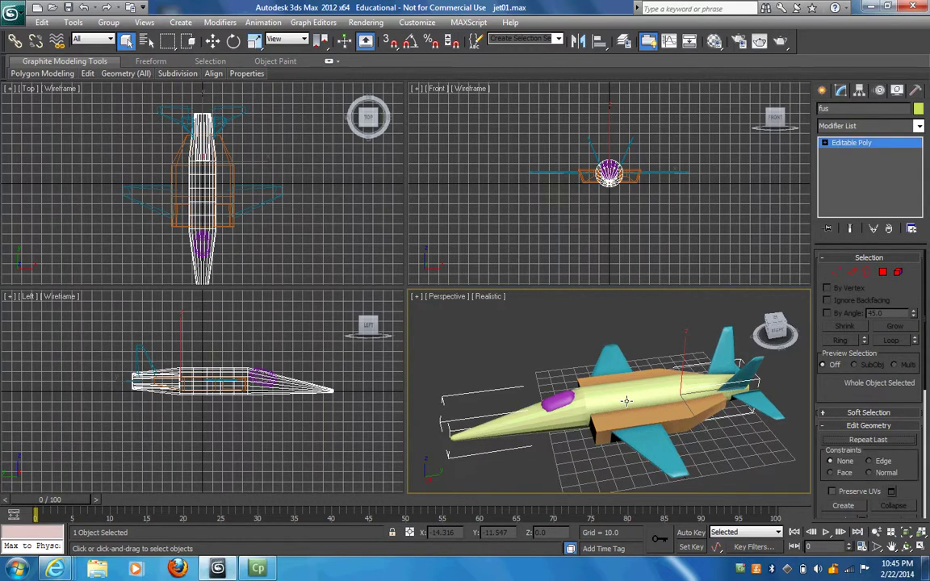
mouse_move(91, 74)
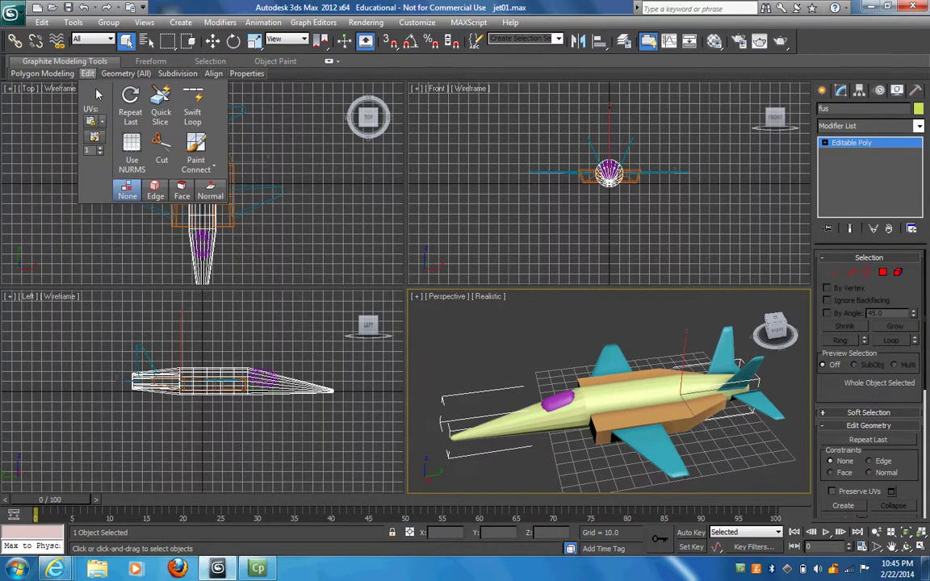
left_click(132, 147)
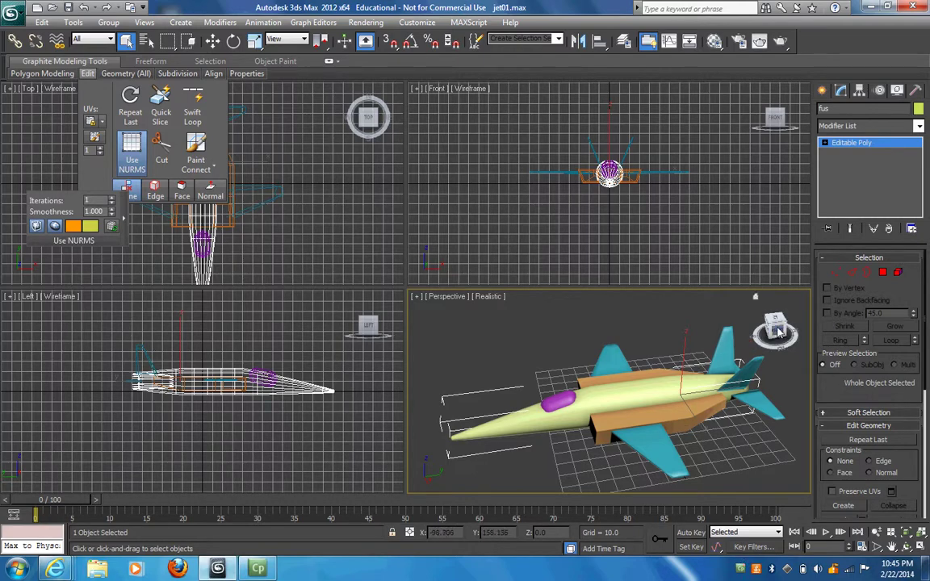
Try NURMS smoothing on the engine object, inspect its intakes, and switch the smoothing back off
left_click_drag(779, 331, 698, 296)
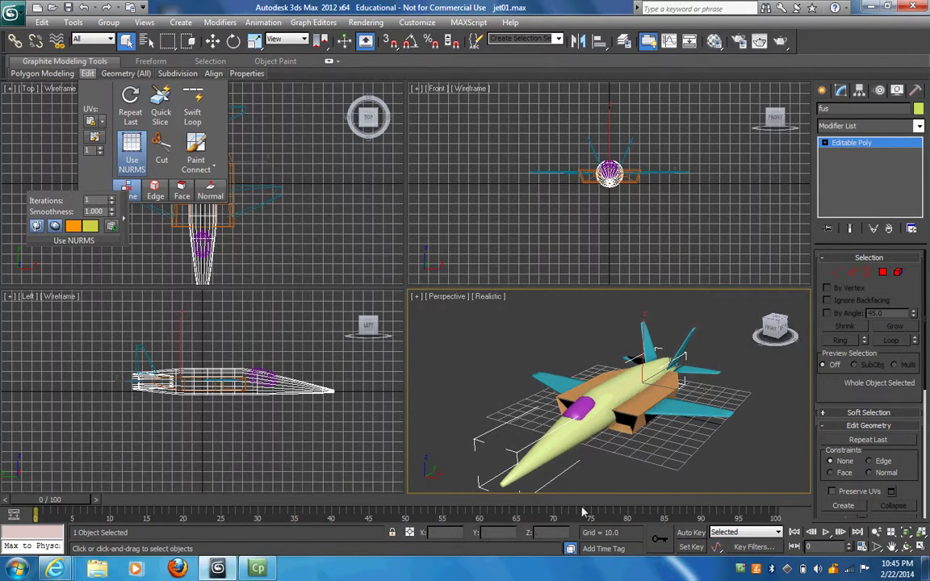
left_click(637, 426)
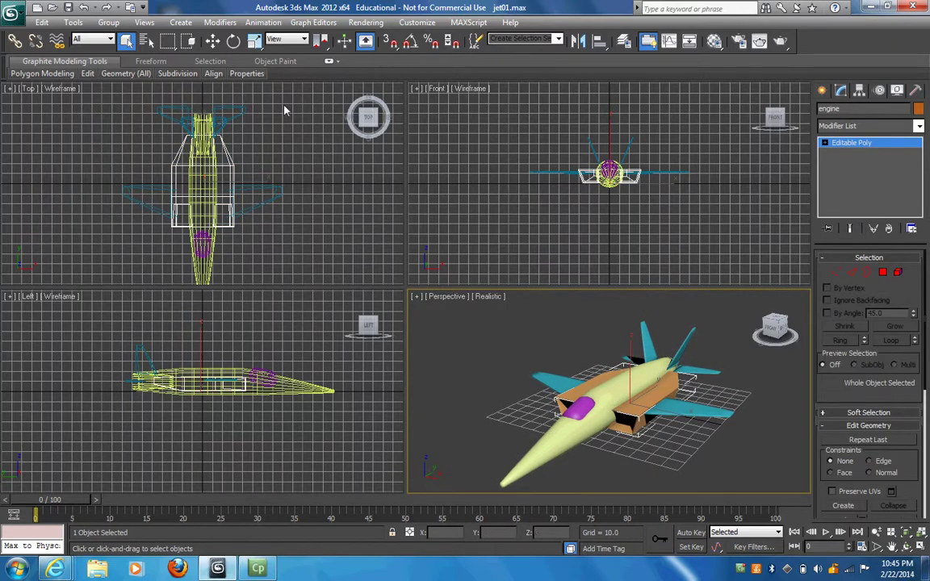
mouse_move(89, 78)
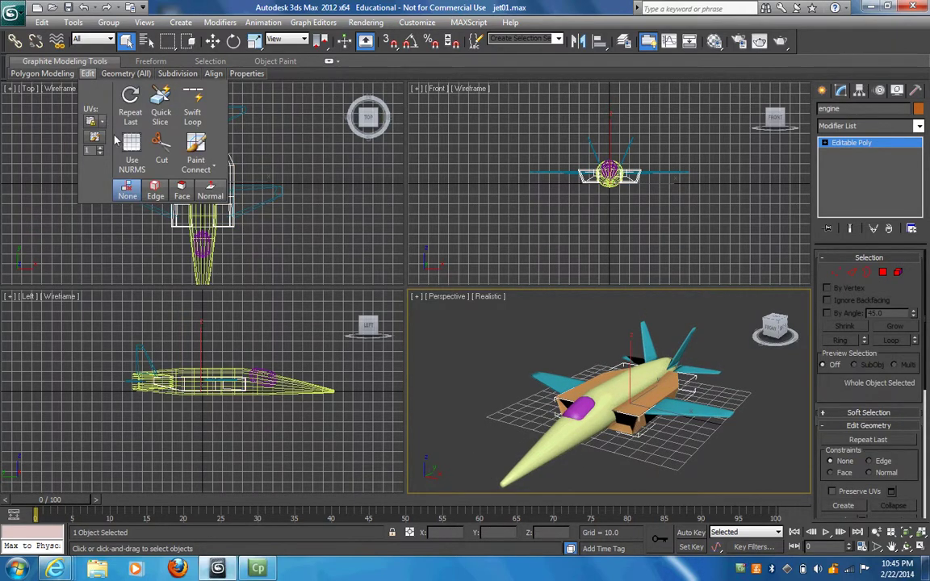
left_click(129, 145)
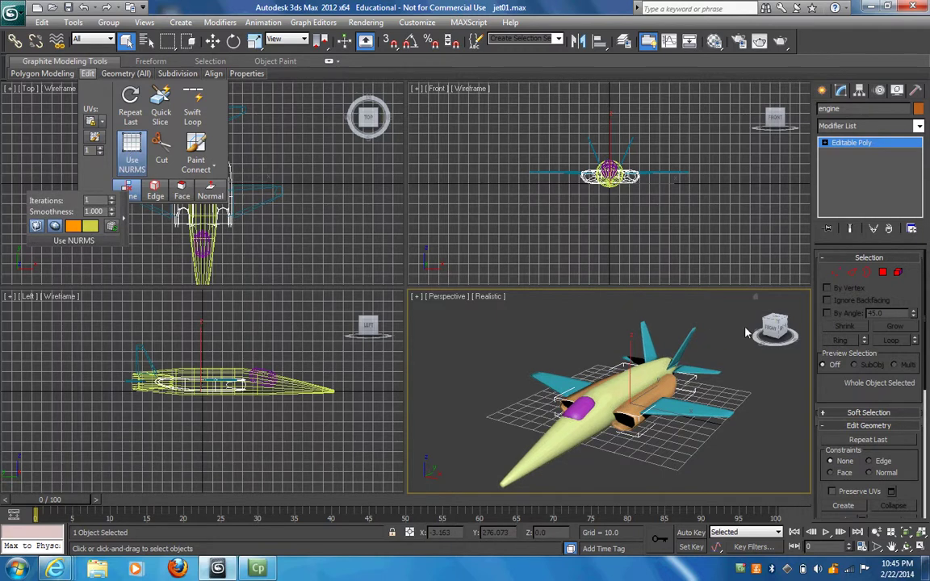
mouse_move(702, 300)
middle_mouse_down("alt")
mouse_move(694, 292)
mouse_move(701, 300)
middle_mouse_up("alt")
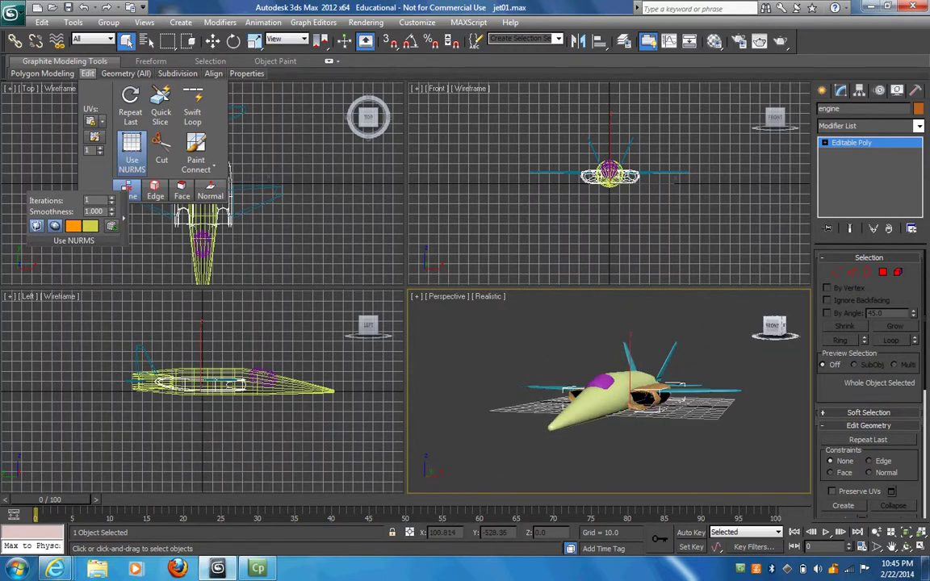
left_click_drag(780, 325, 771, 330)
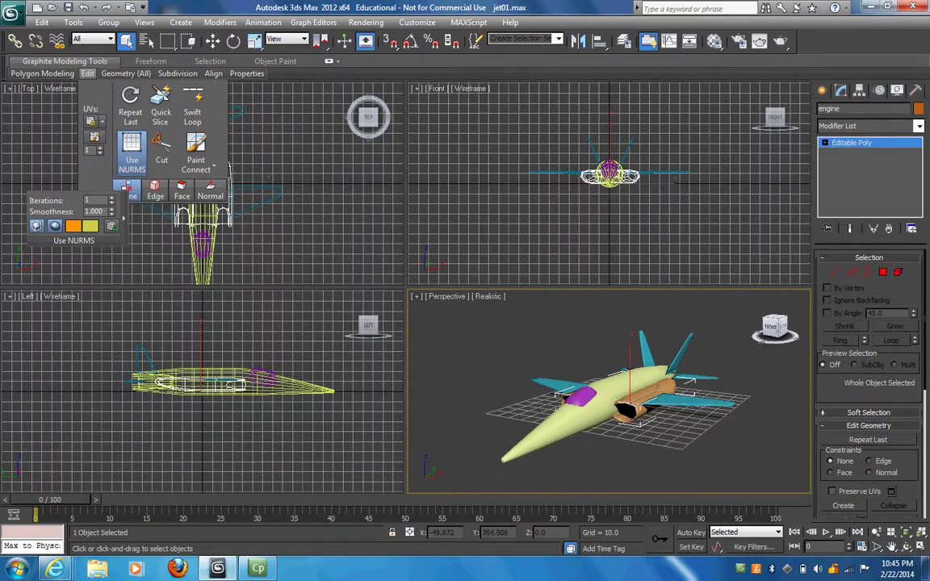
mouse_move(90, 73)
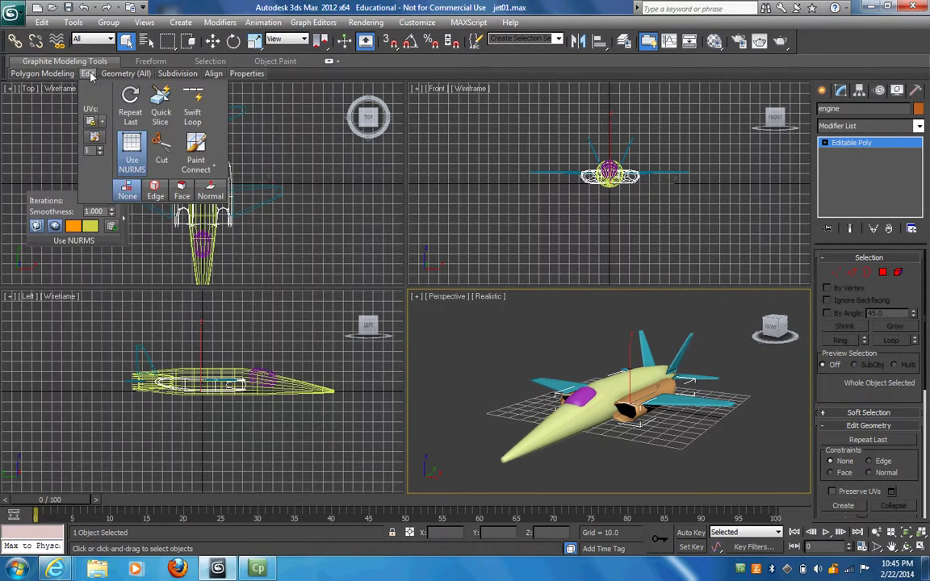
left_click(129, 146)
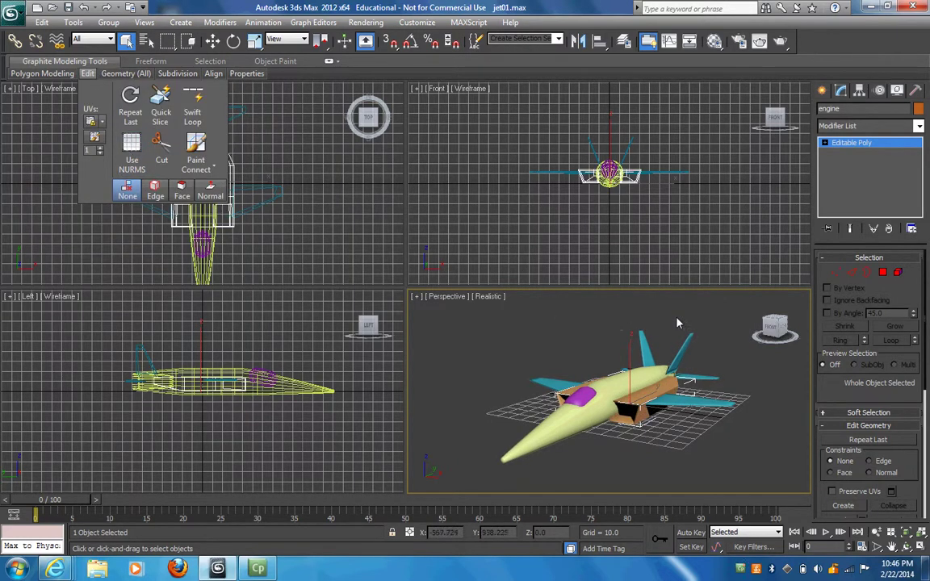
left_click_drag(775, 329, 776, 360)
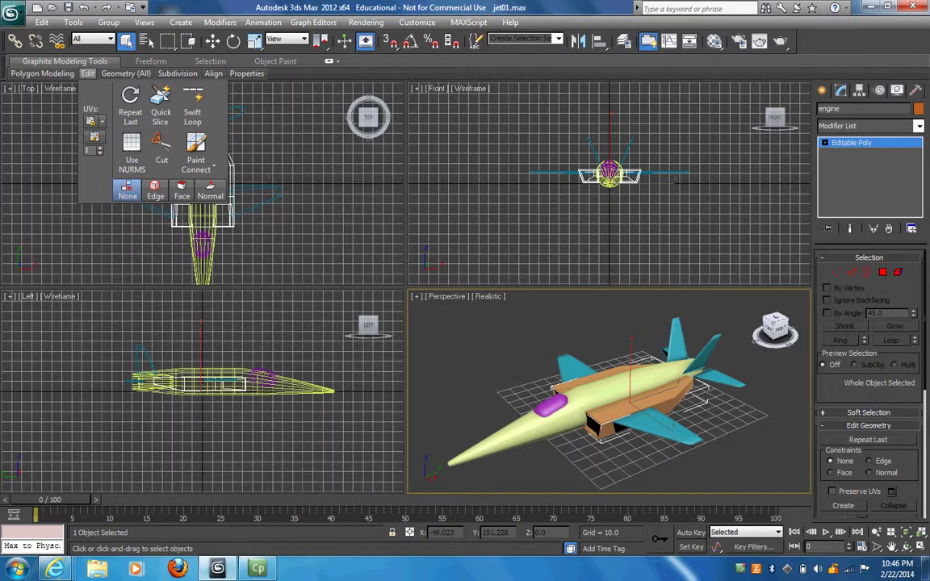
mouse_move(757, 334)
left_mouse_down()
mouse_move(750, 315)
mouse_move(761, 334)
left_mouse_up()
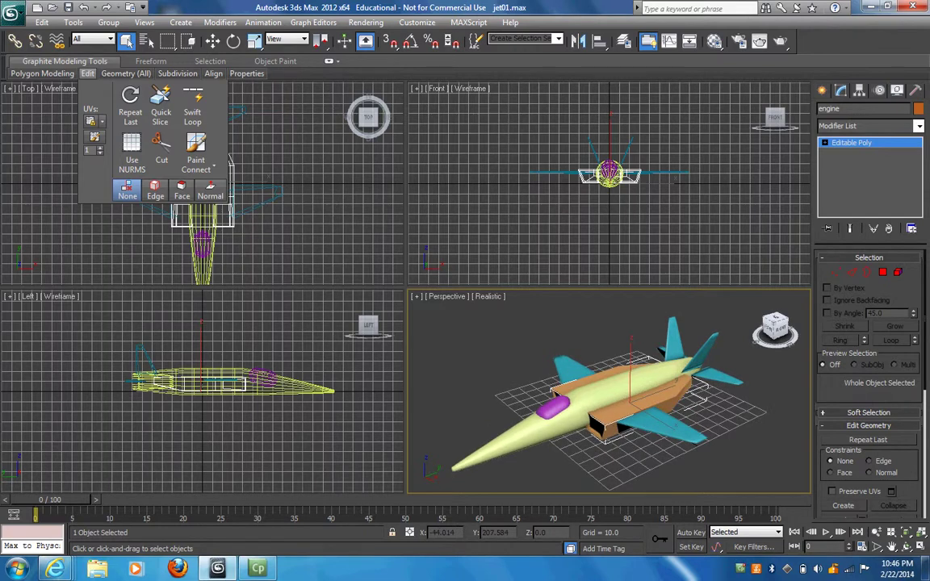